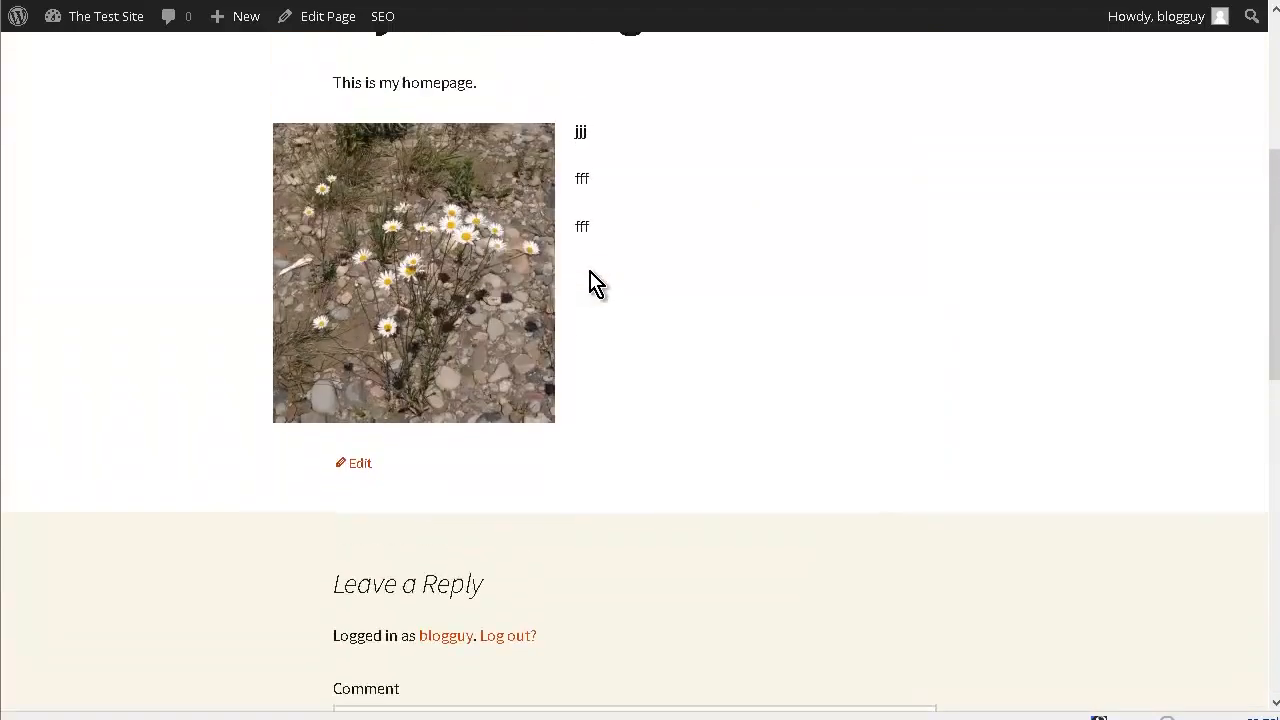
- Open the site's dashboard, list all posts and move the "Hello world!" post to the trash
scroll(940, 487, up, 20)
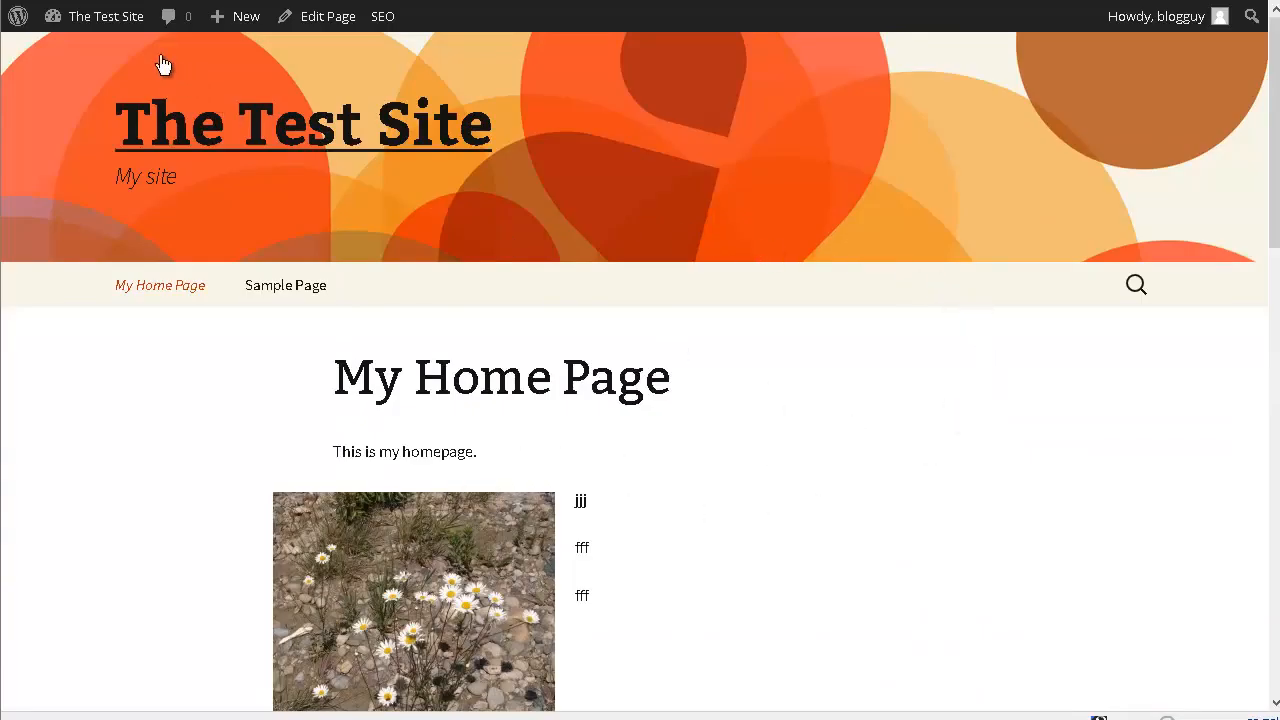
mouse_move(97, 22)
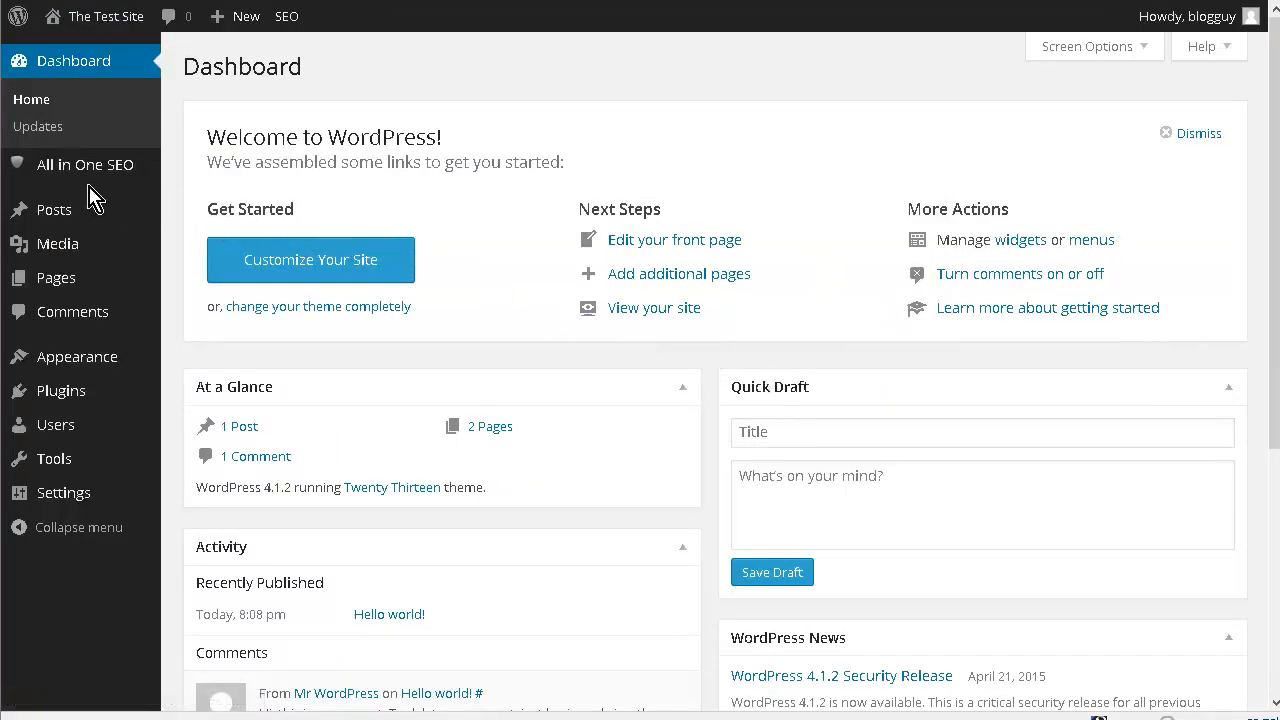
mouse_move(55, 210)
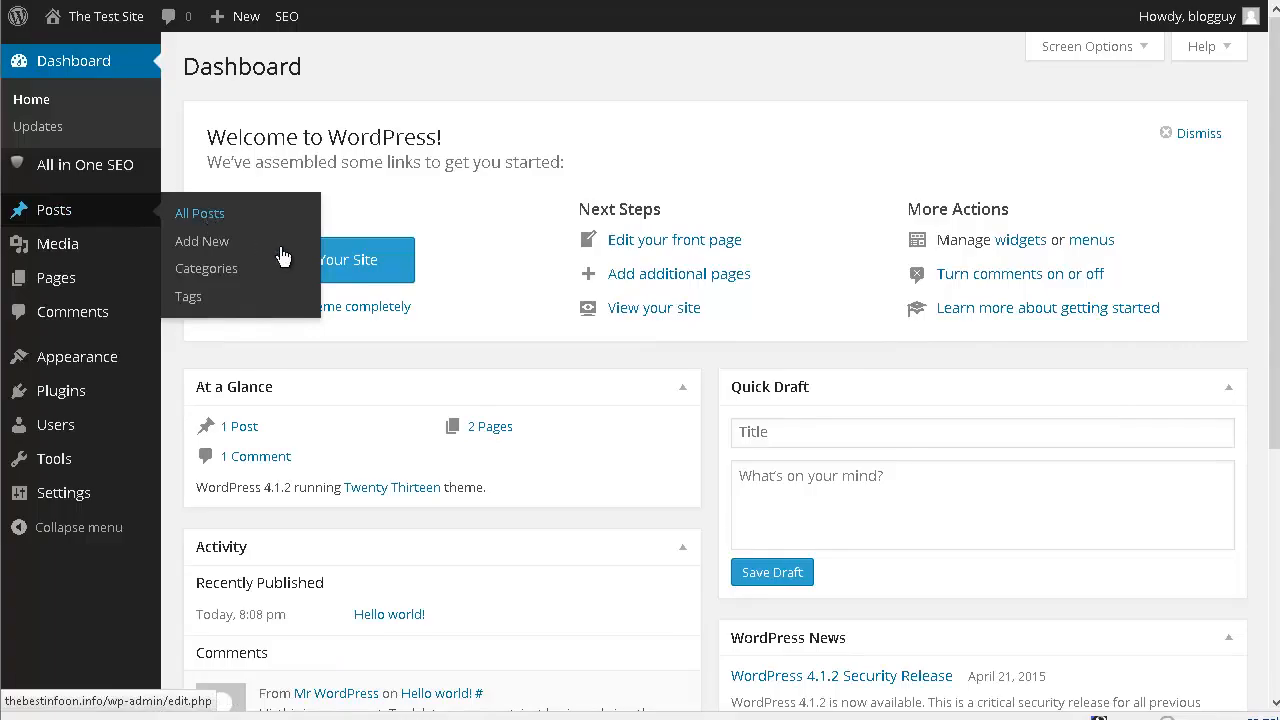
click(491, 429)
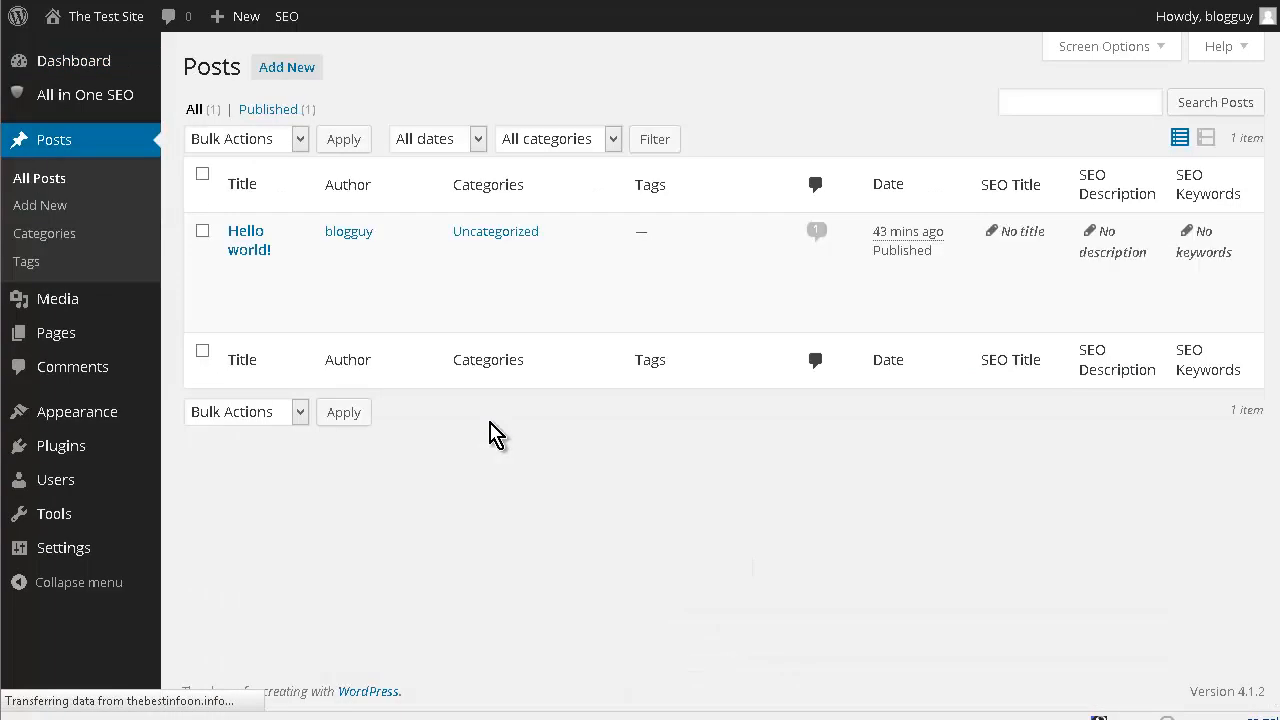
mouse_move(400, 300)
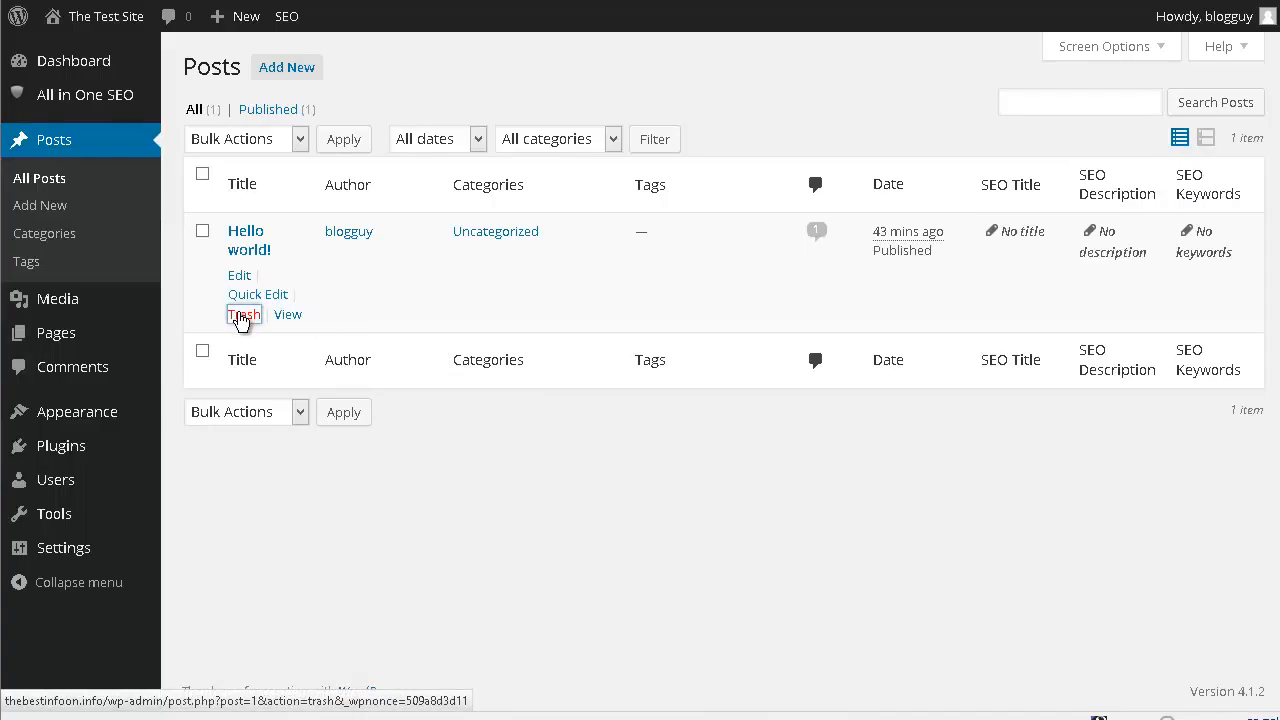
click(241, 316)
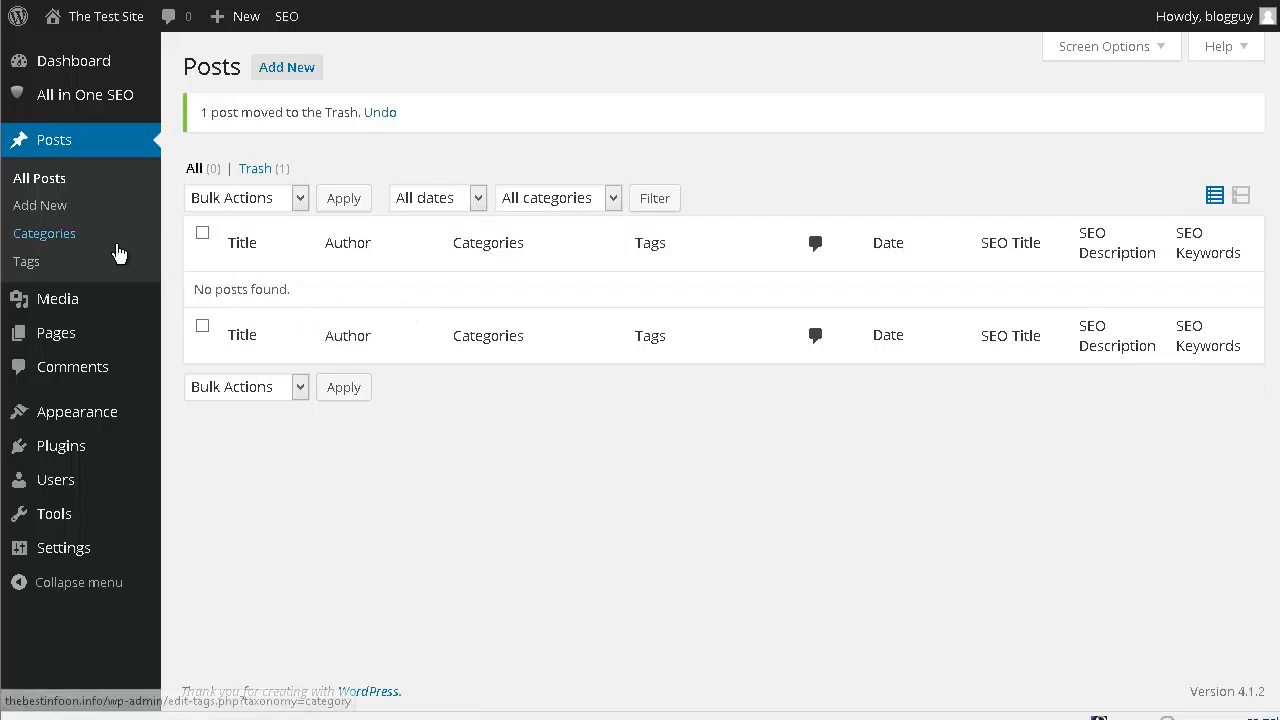
- List all pages and move the "Sample Page" page to the trash
mouse_move(63, 333)
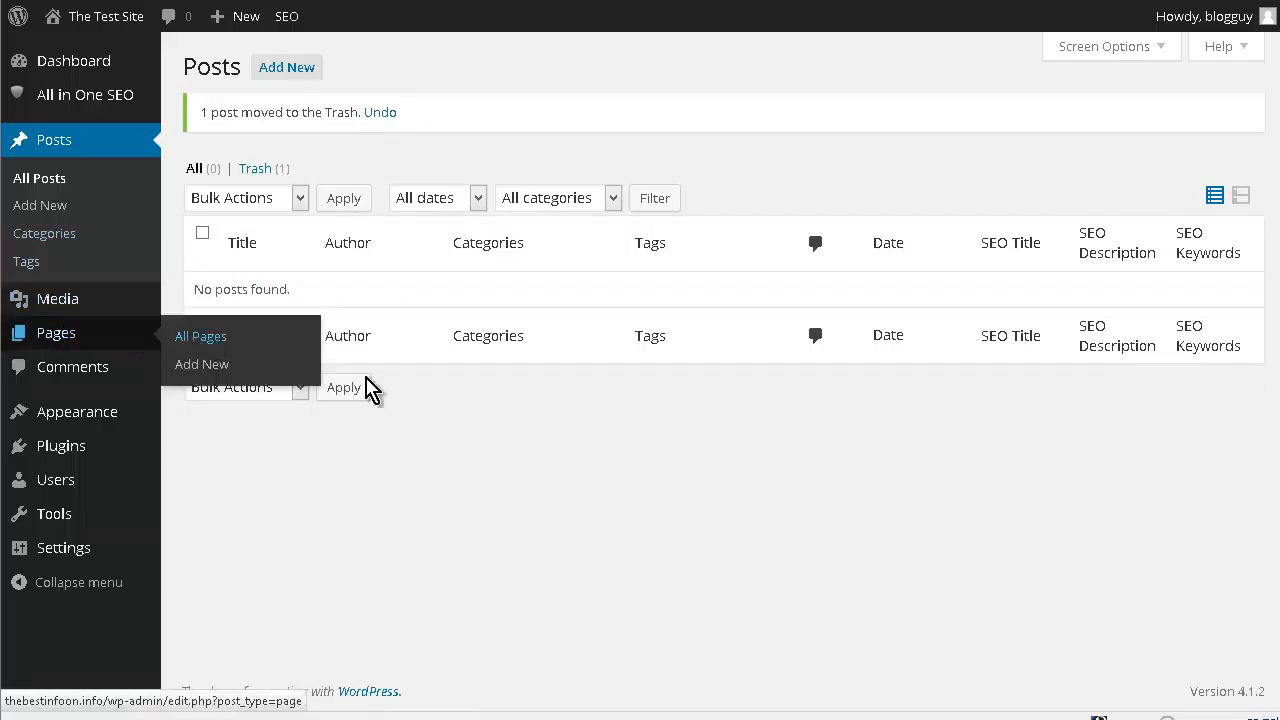
click(306, 361)
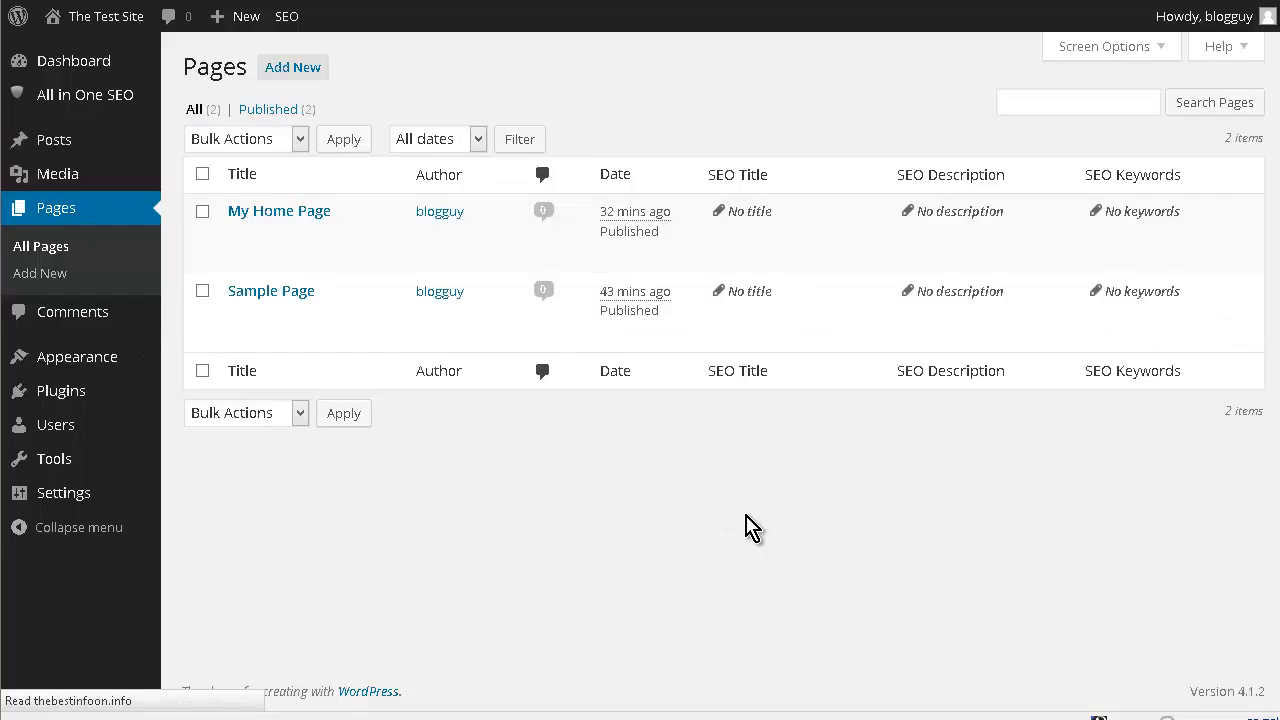
mouse_move(305, 316)
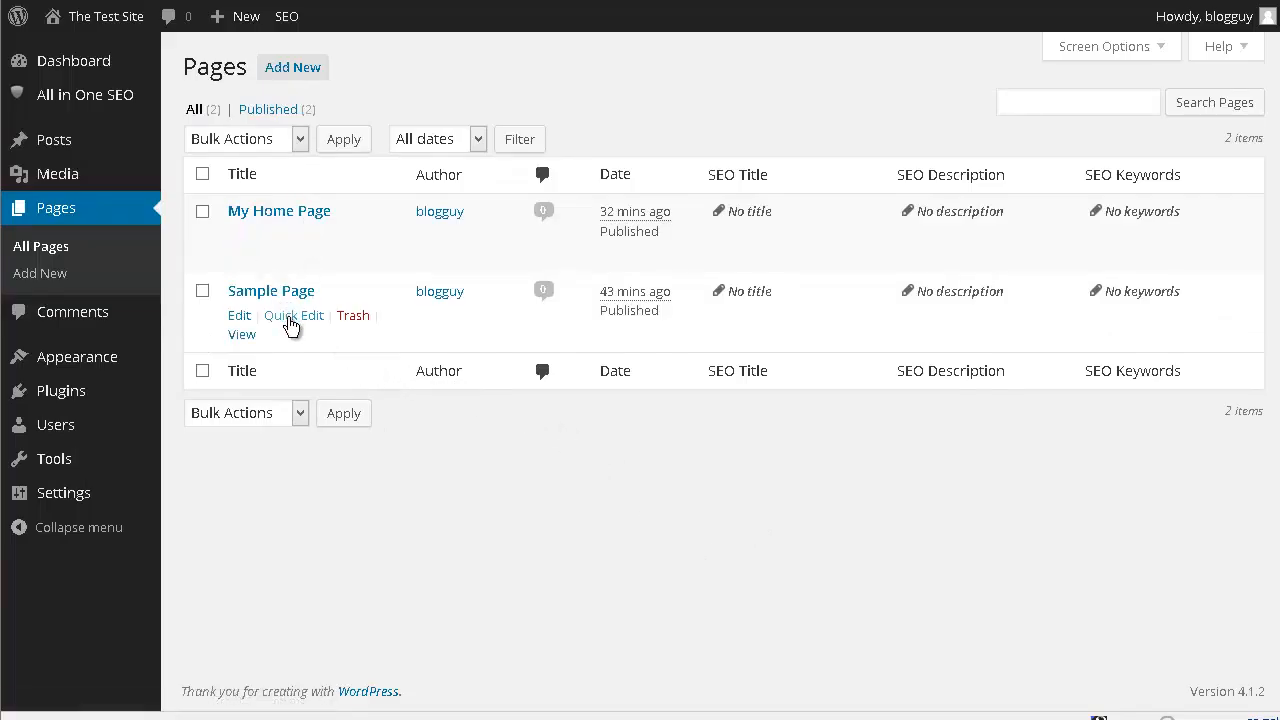
click(354, 318)
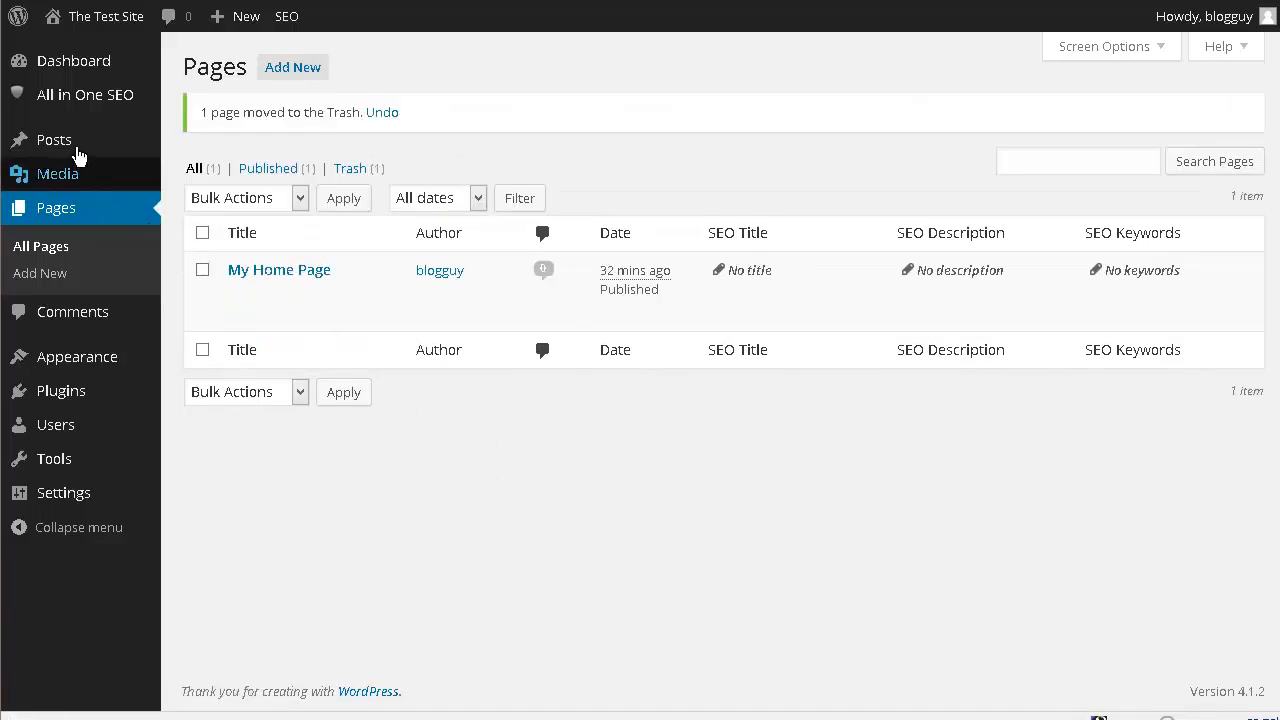
- Add a new post category named "Trees" with no parent
mouse_move(71, 138)
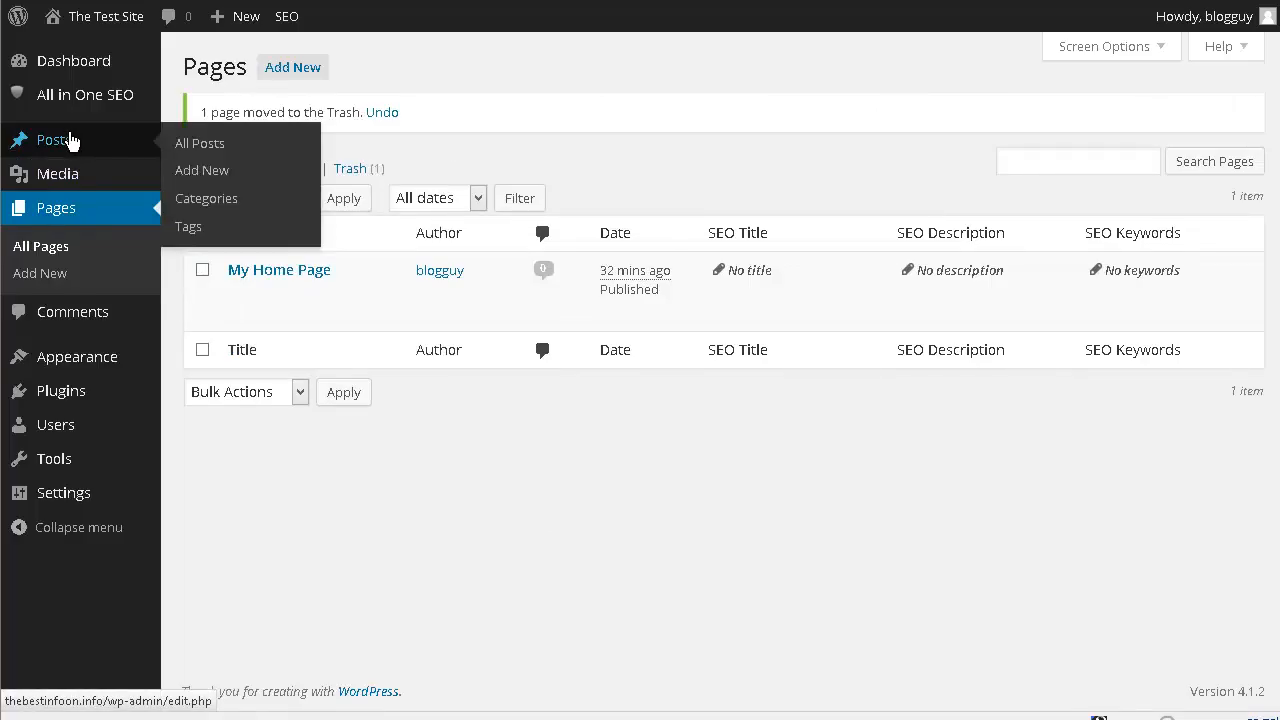
click(210, 200)
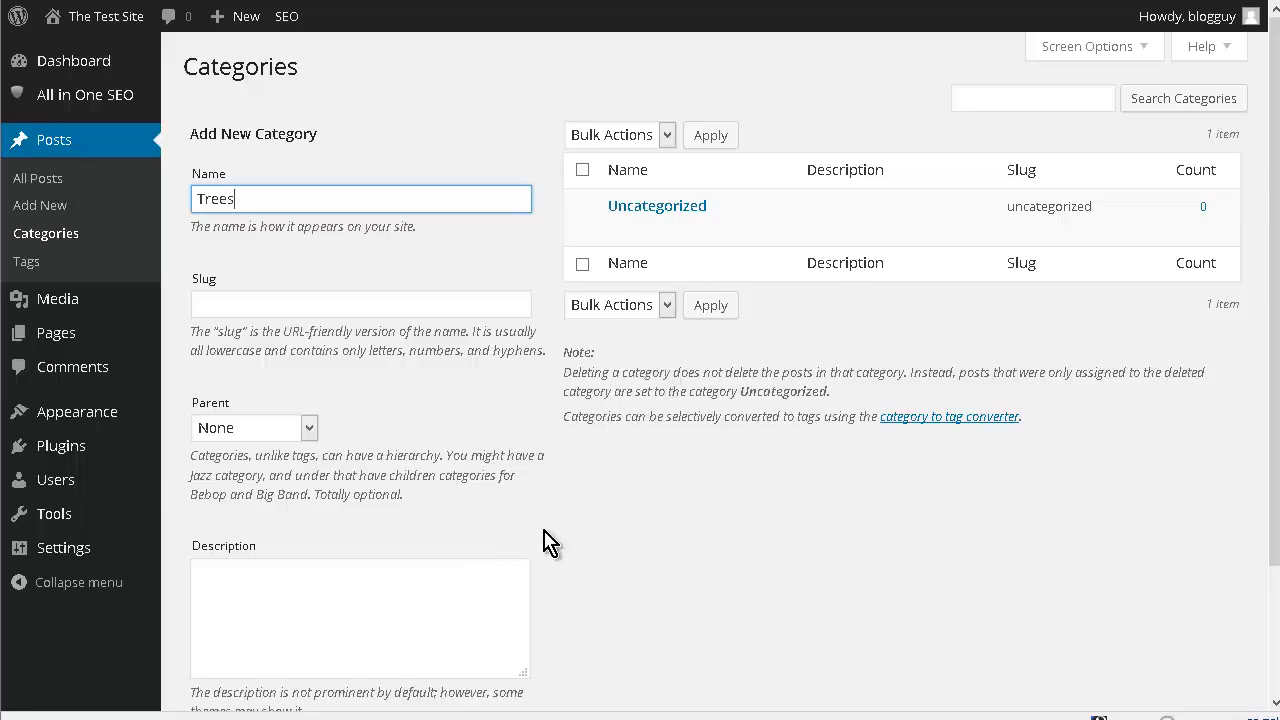
scroll(548, 541, down, 2)
click(318, 634)
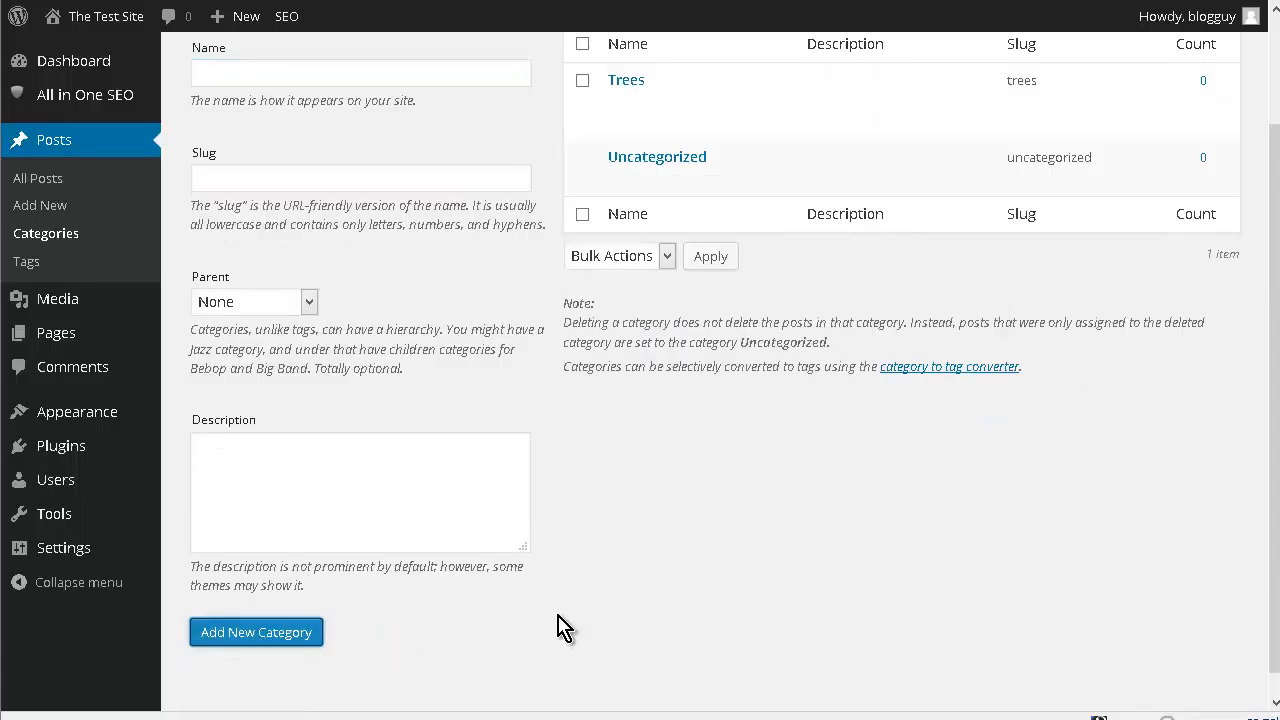
- Add another post category named "Flowers" with no parent
click(237, 74)
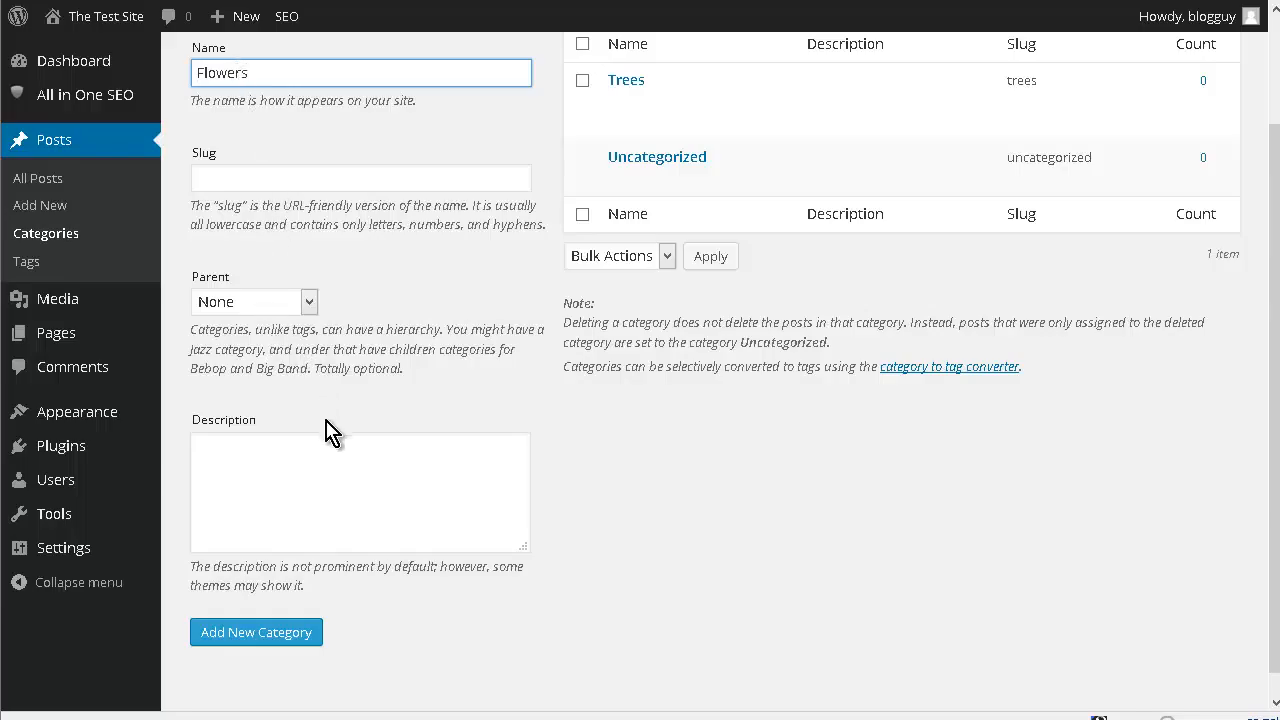
scroll(270, 645, down, 1)
click(271, 609)
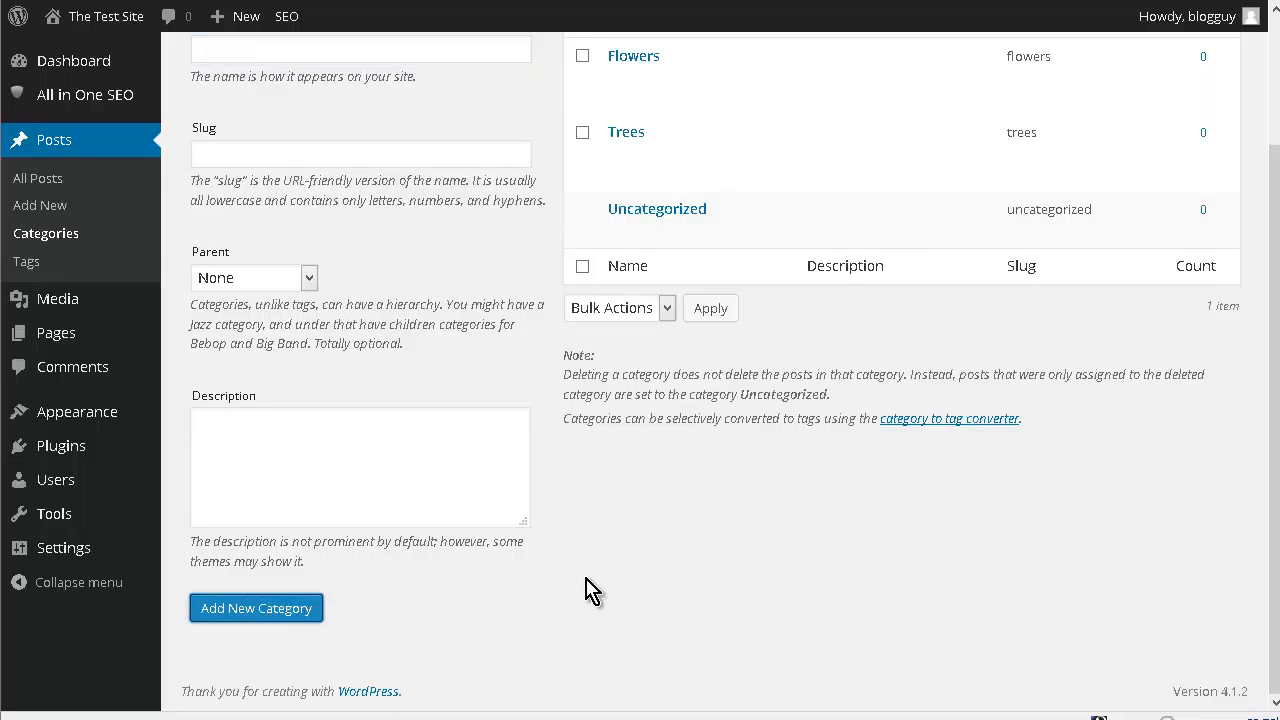
- Write a new post titled "My Favorite Tree" reading "My Favorite Tree is the money tree." and "May it always be in full bloom."
scroll(700, 307, up, 3)
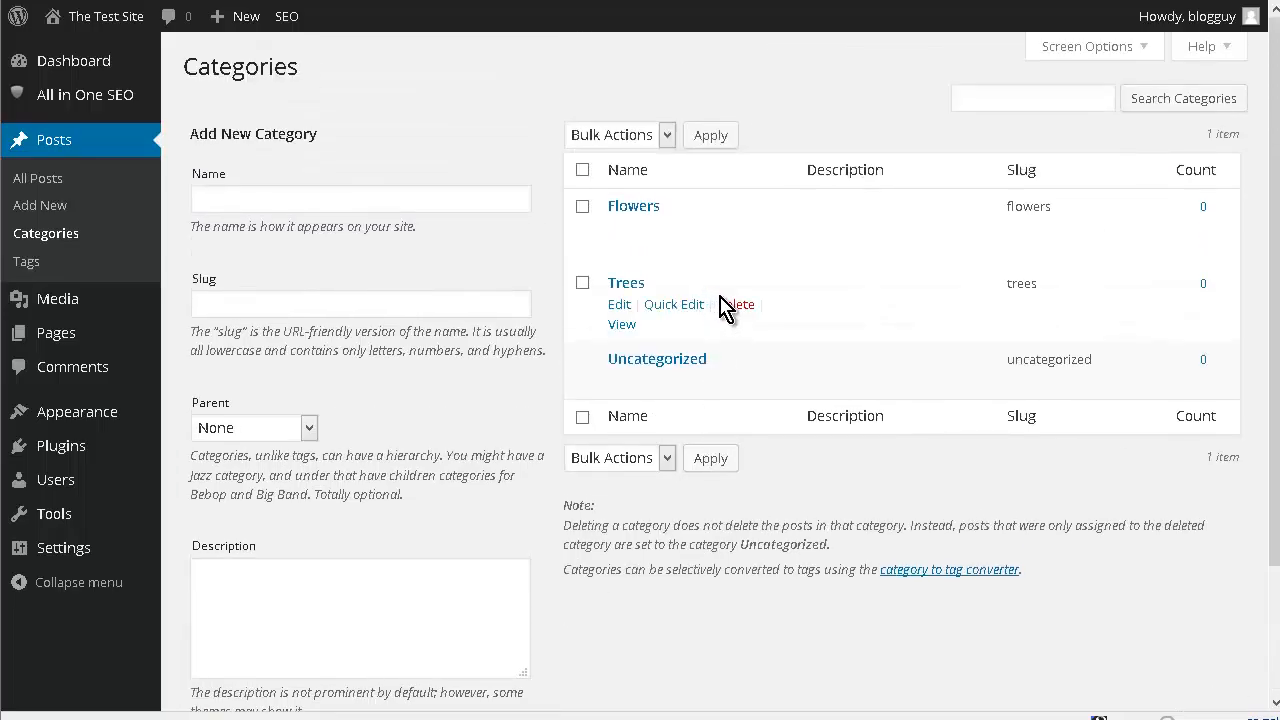
click(52, 178)
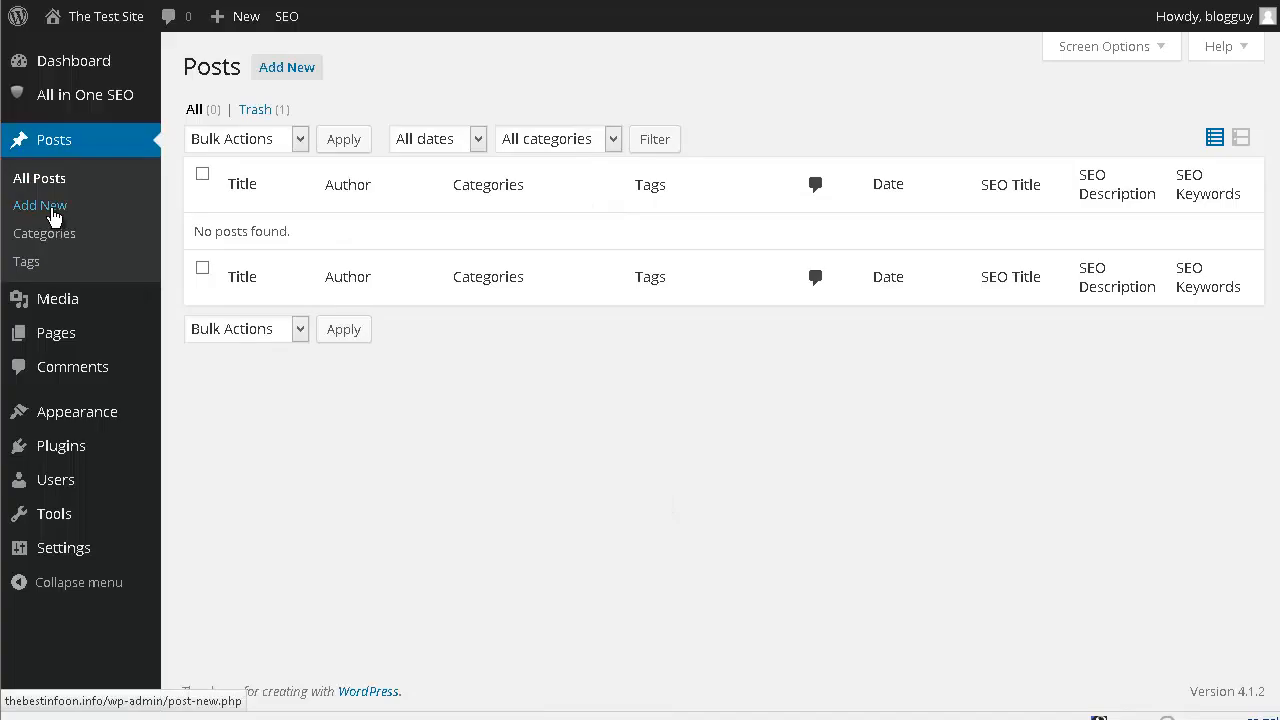
click(300, 72)
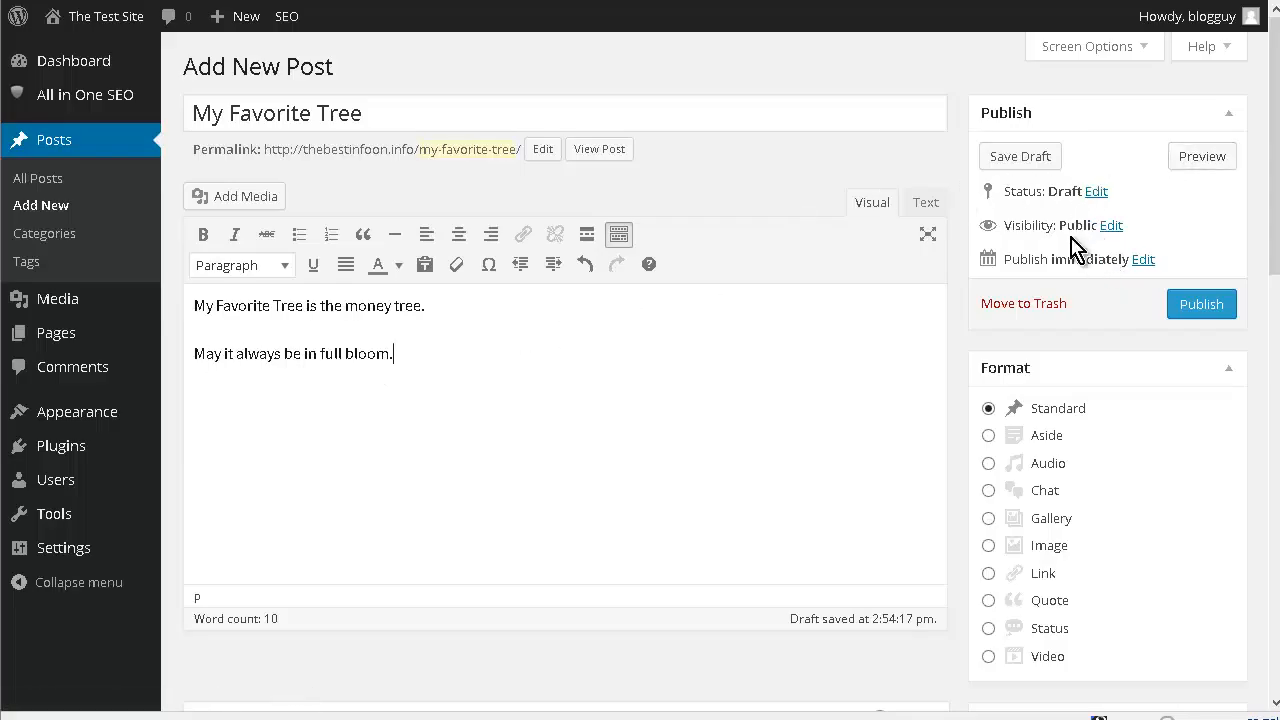
- Assign the "My Favorite Tree" post to the Trees category
scroll(1262, 266, down, 1)
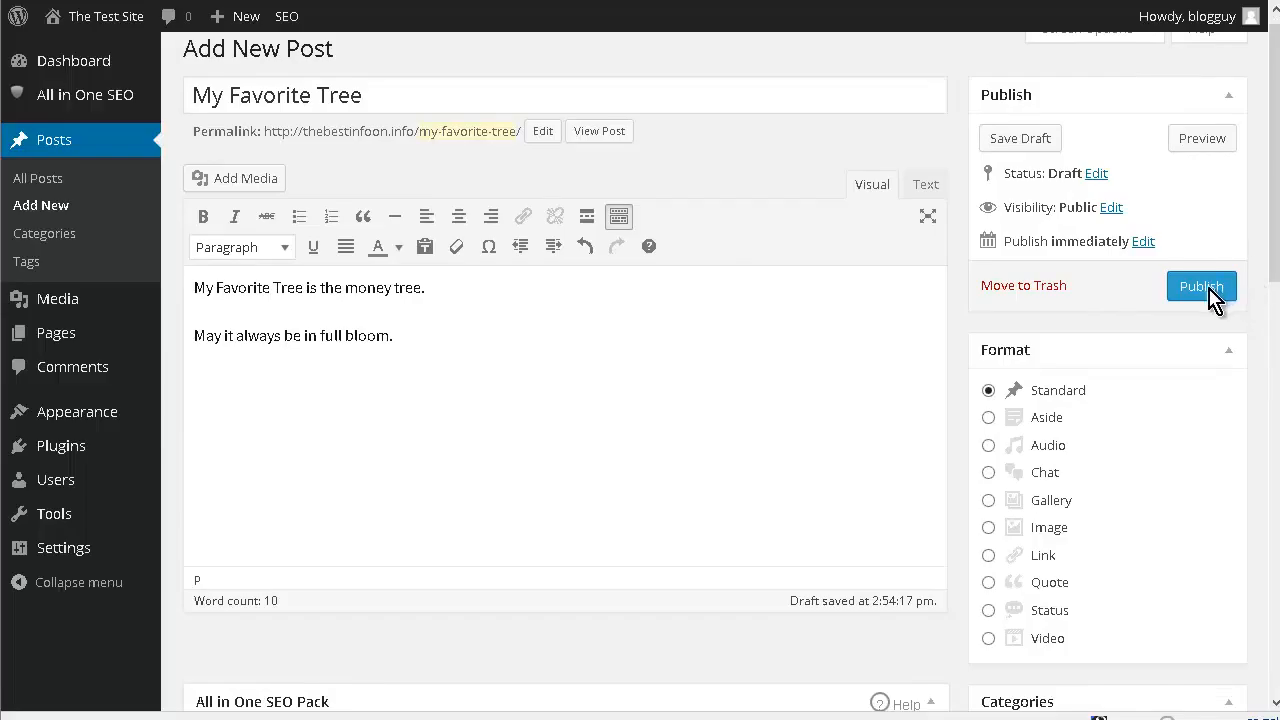
scroll(1212, 300, down, 3)
scroll(1212, 300, up, 1)
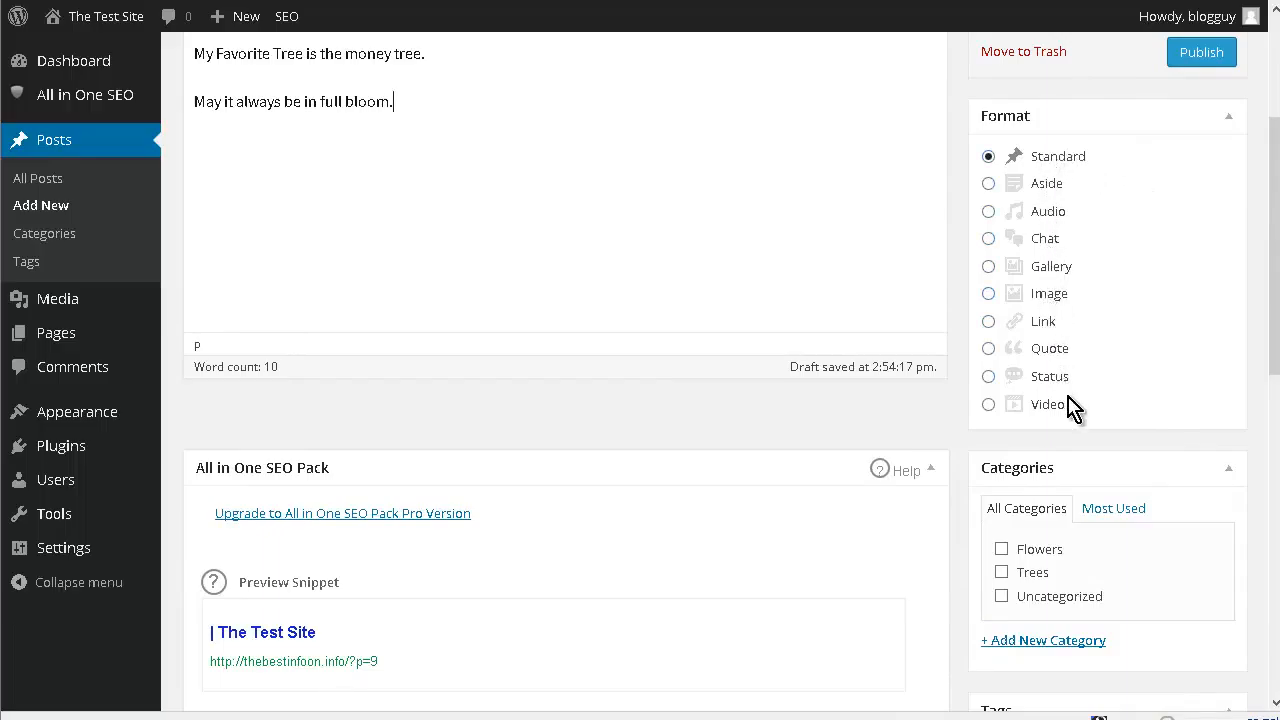
scroll(1158, 300, down, 2)
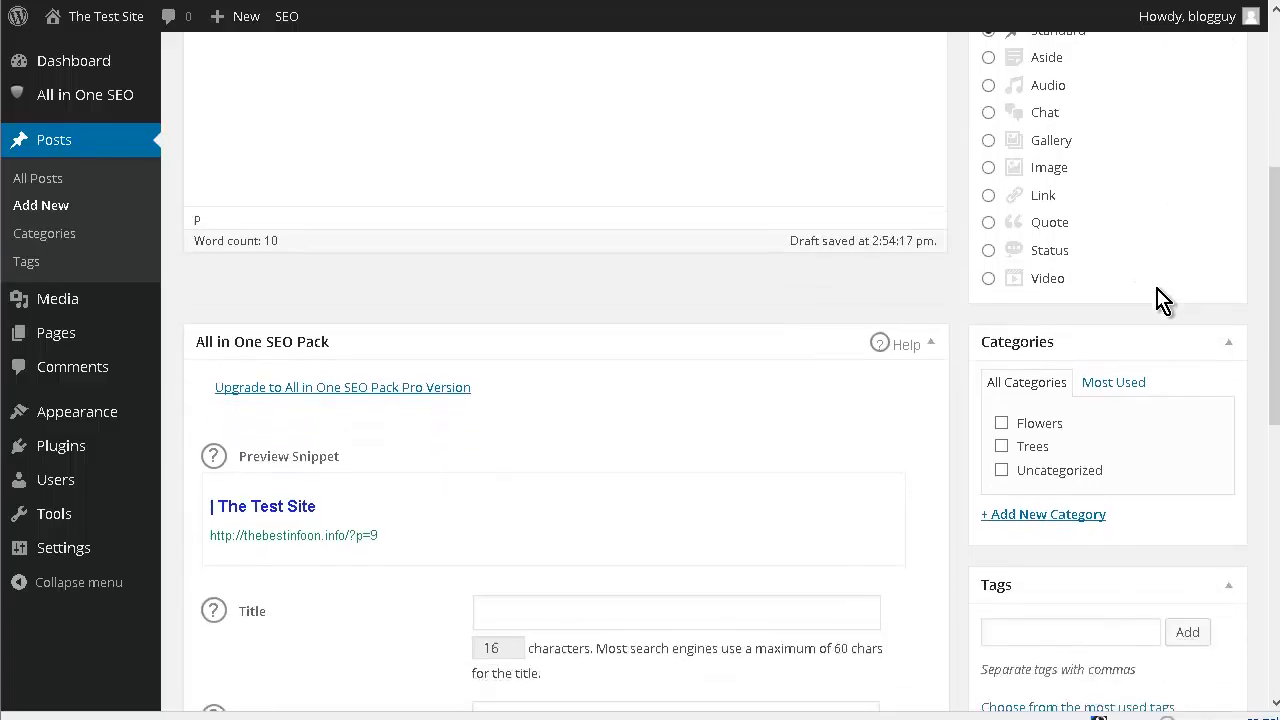
scroll(1158, 300, down, 2)
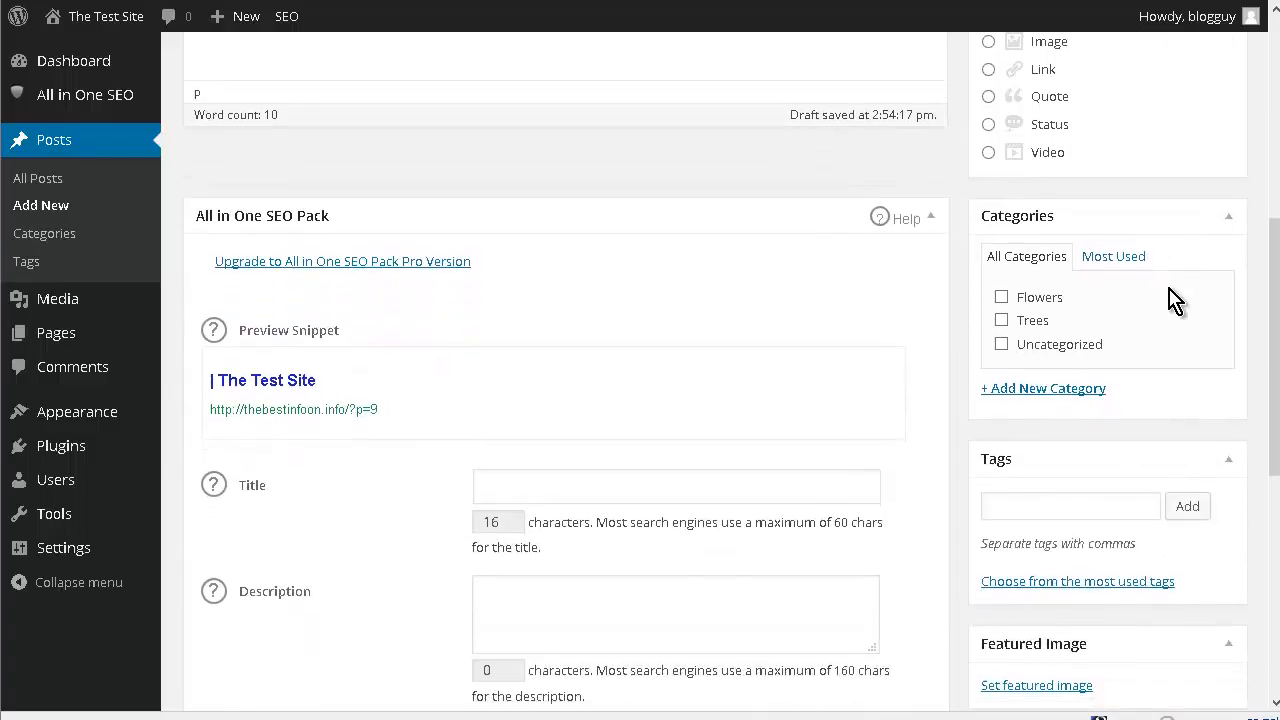
click(1002, 320)
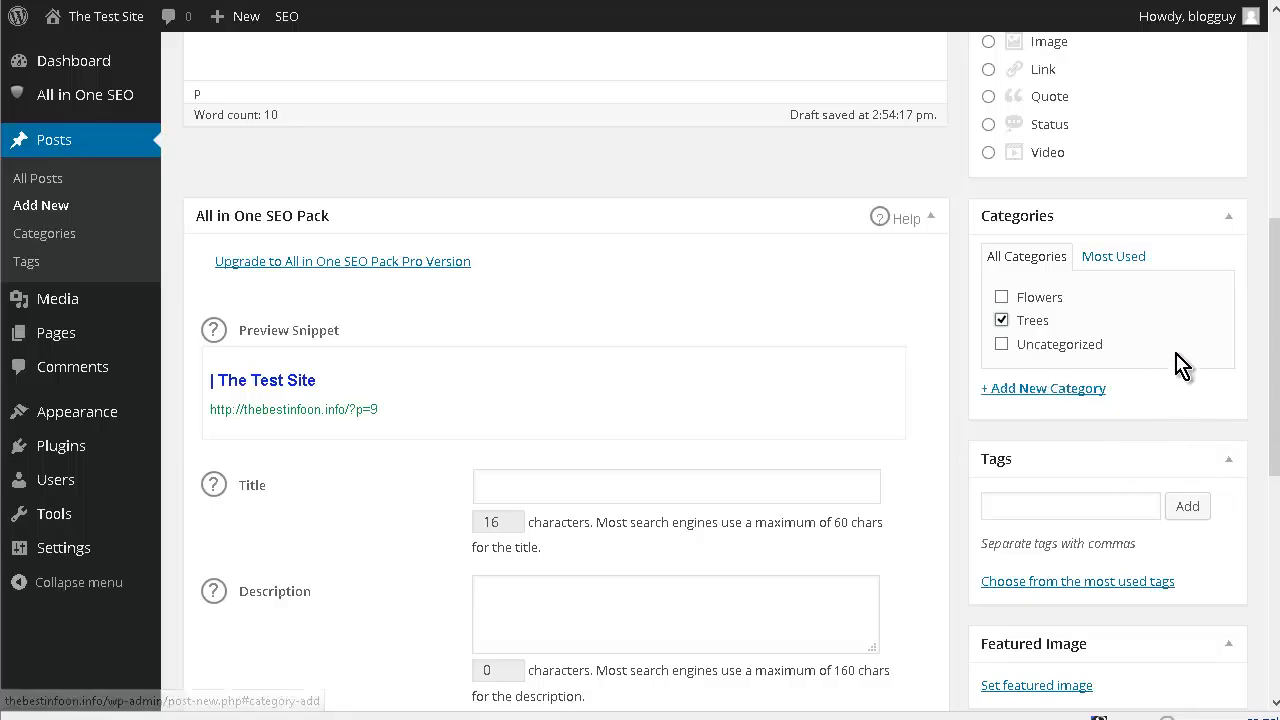
- Add the tags "trees" and "money" to the "My Favorite Tree" post
scroll(1172, 375, down, 1)
click(1051, 380)
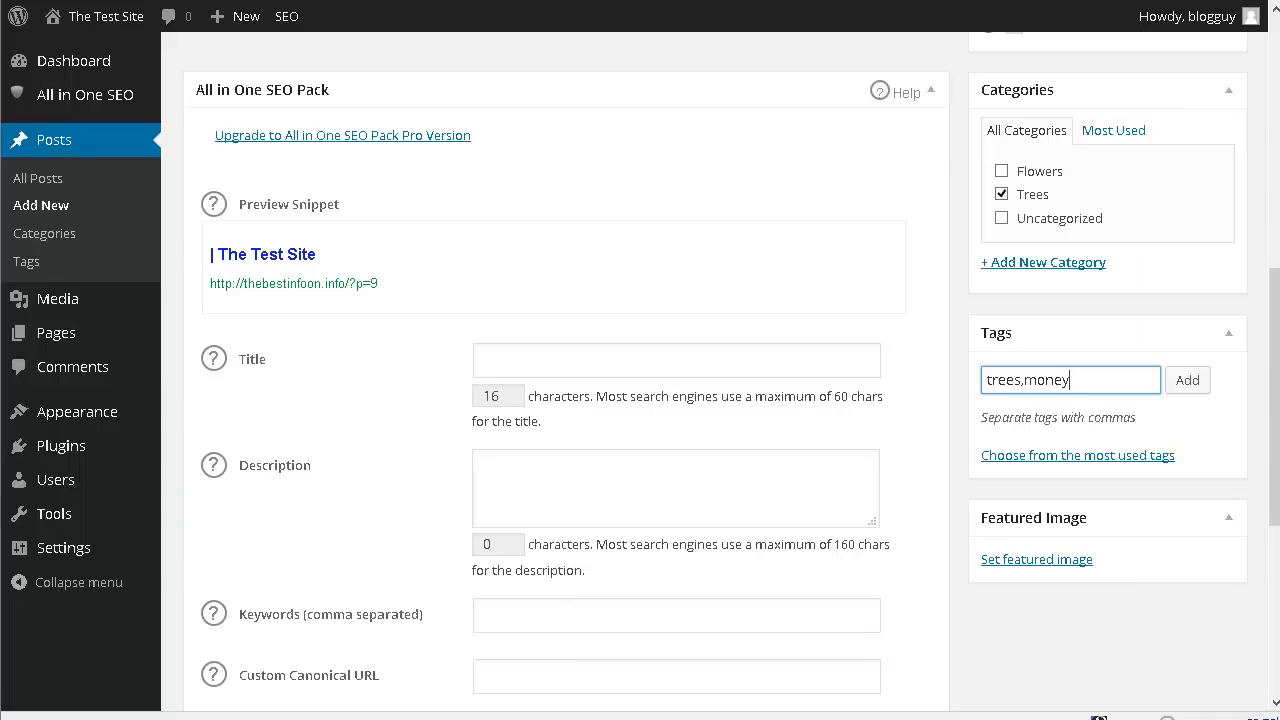
click(1189, 383)
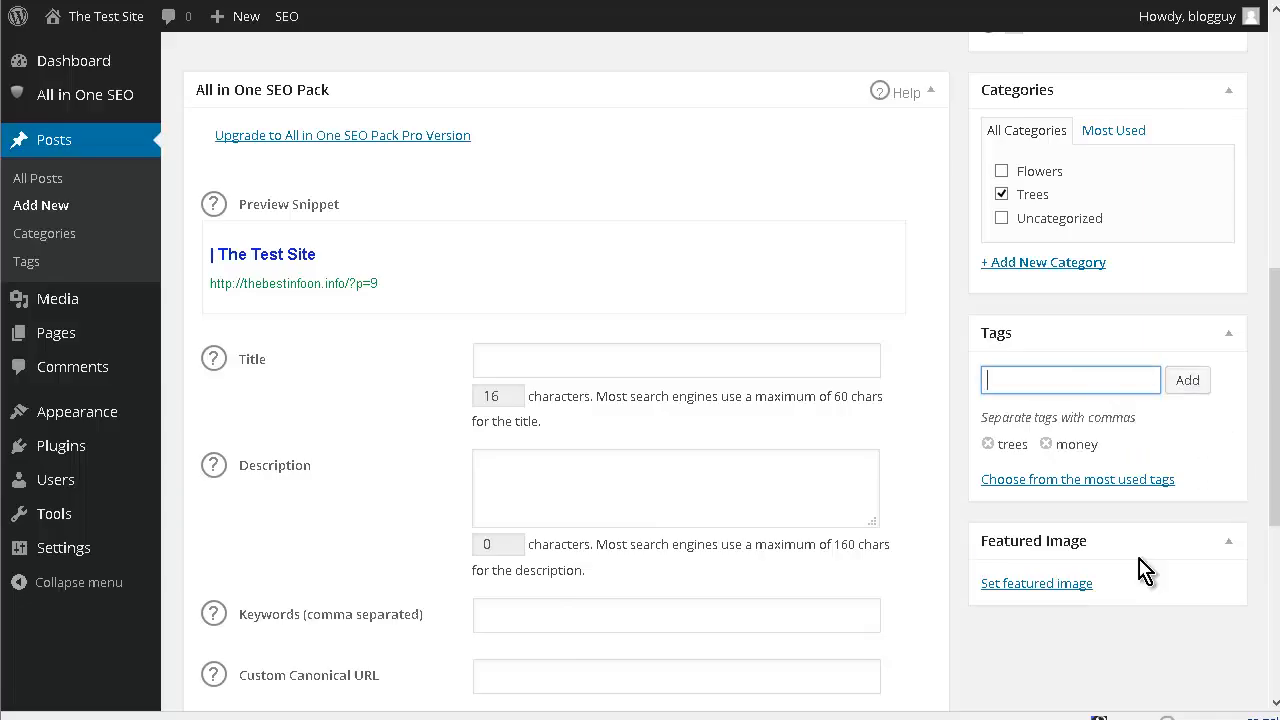
- Look through the post's SEO fields and publish the "My Favorite Tree" post
scroll(400, 380, down, 2)
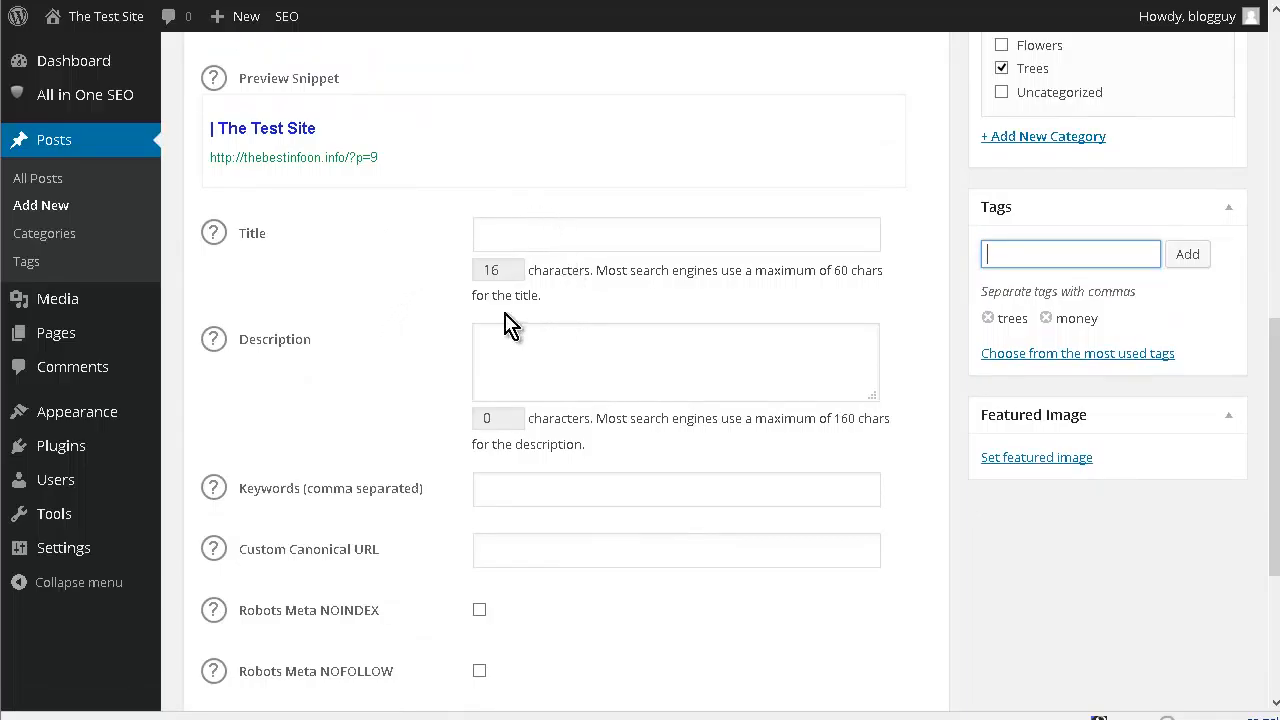
scroll(571, 343, down, 3)
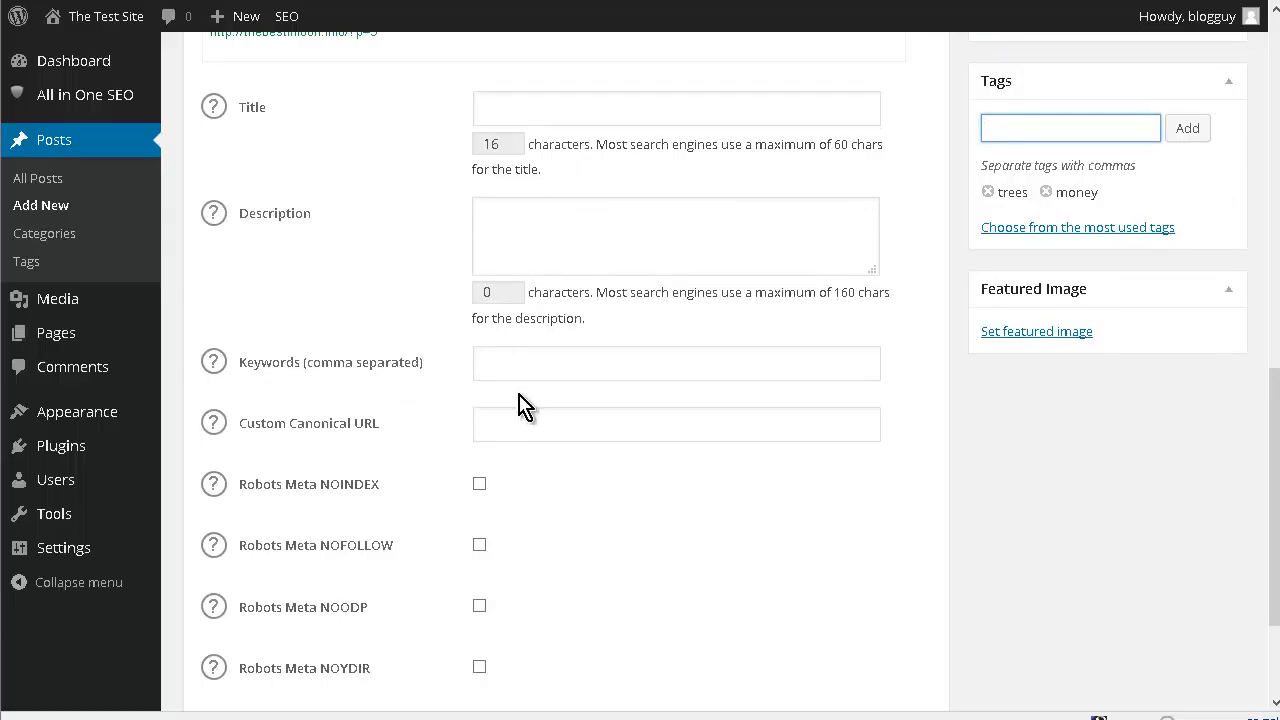
scroll(430, 372, down, 4)
scroll(449, 434, up, 20)
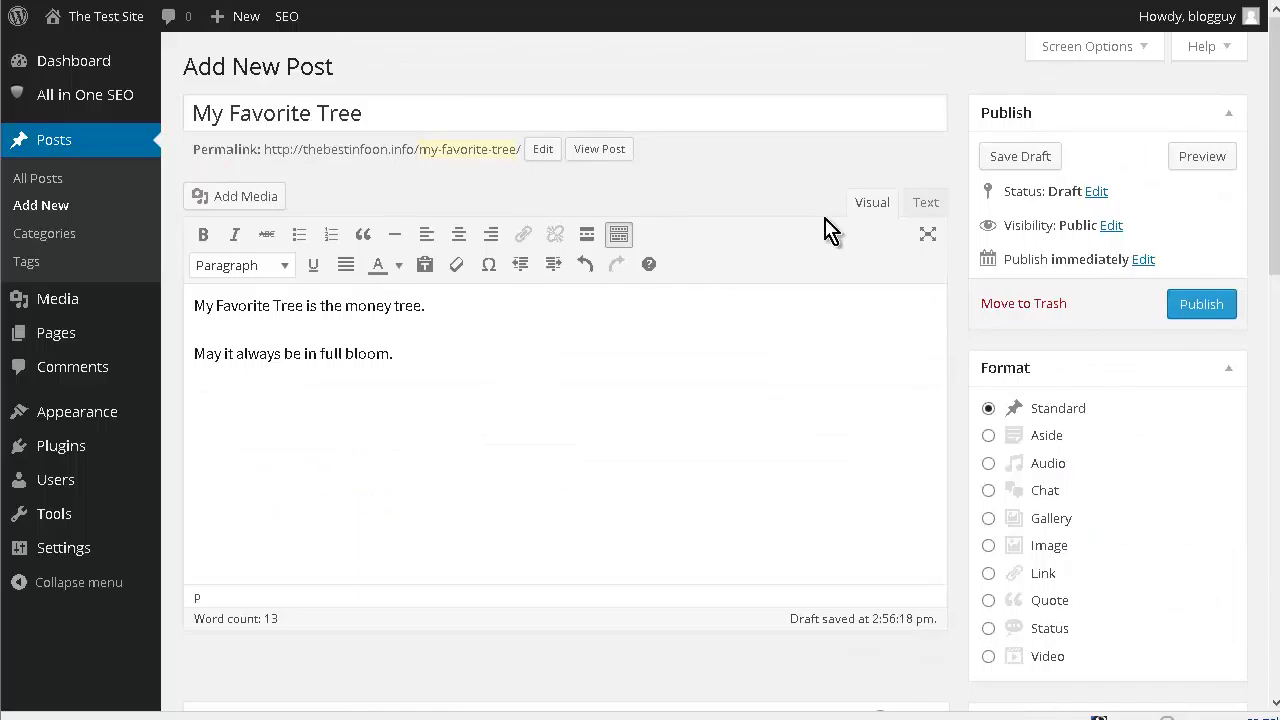
click(1197, 304)
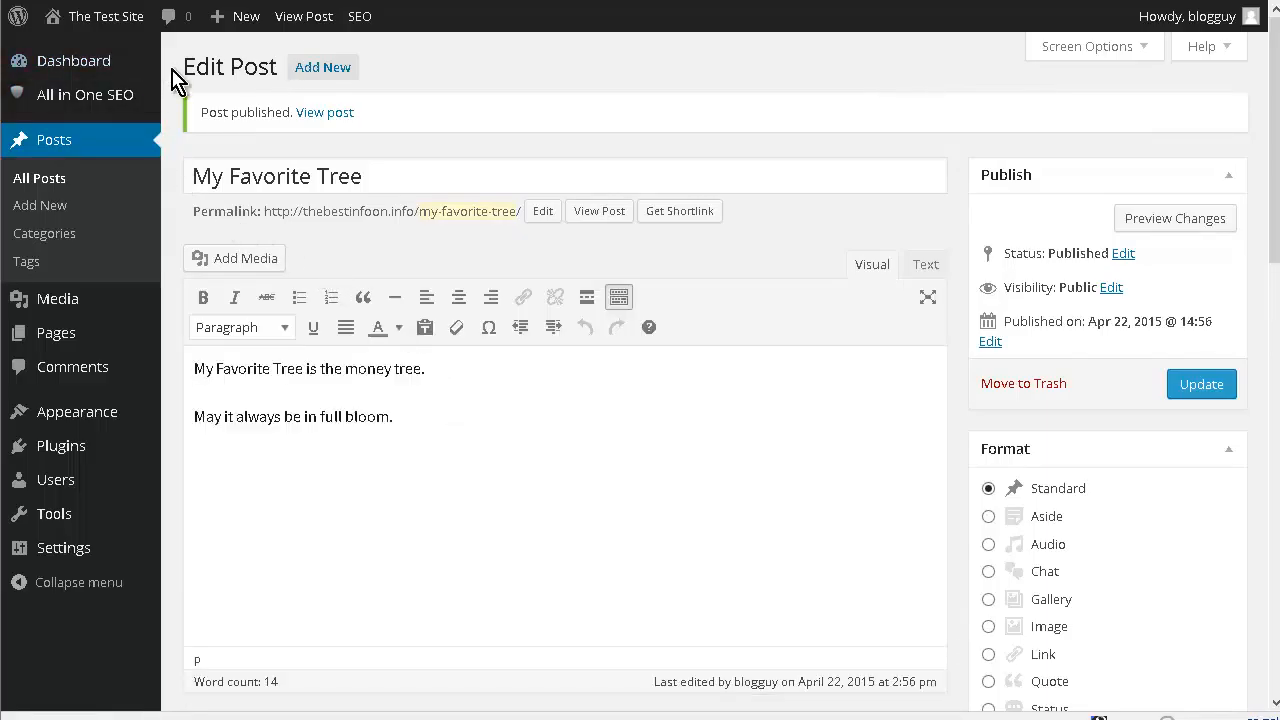
- Write a new post "My Favorite Flower" reading "My Favorite Flower is the money flower." and "May it always be in bloom." in the Flowers category
click(325, 67)
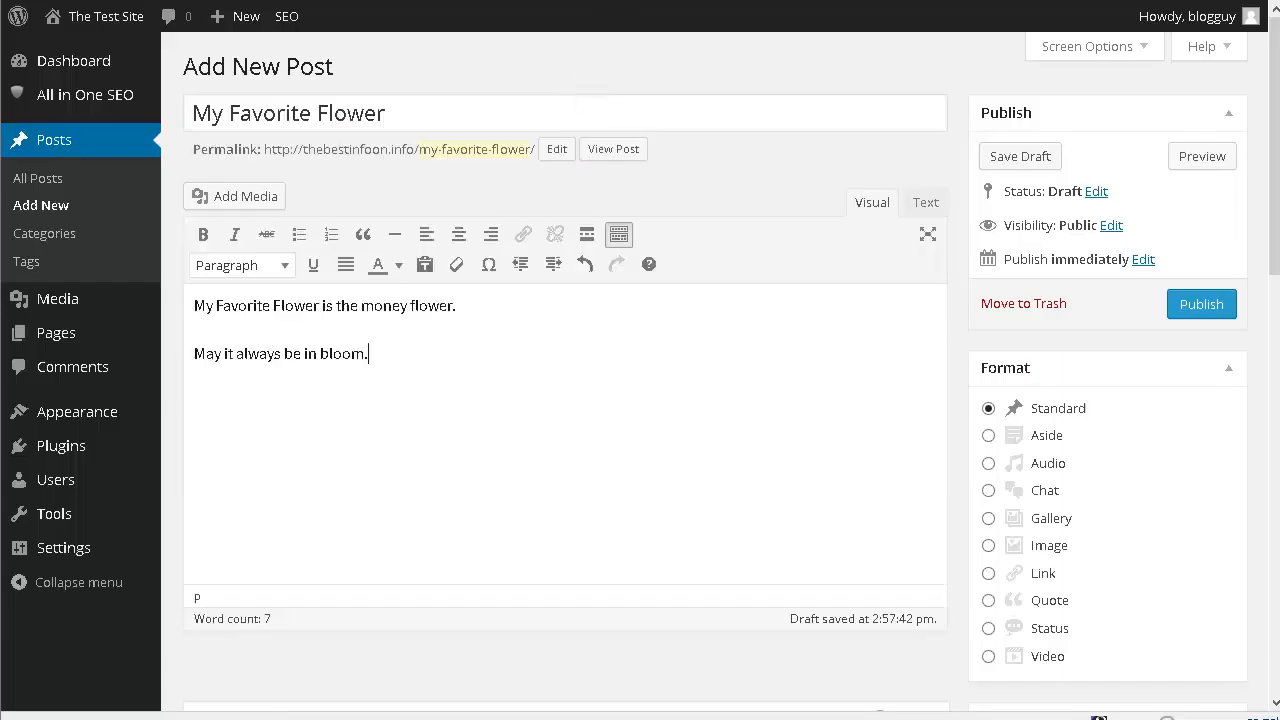
scroll(1091, 57, down, 5)
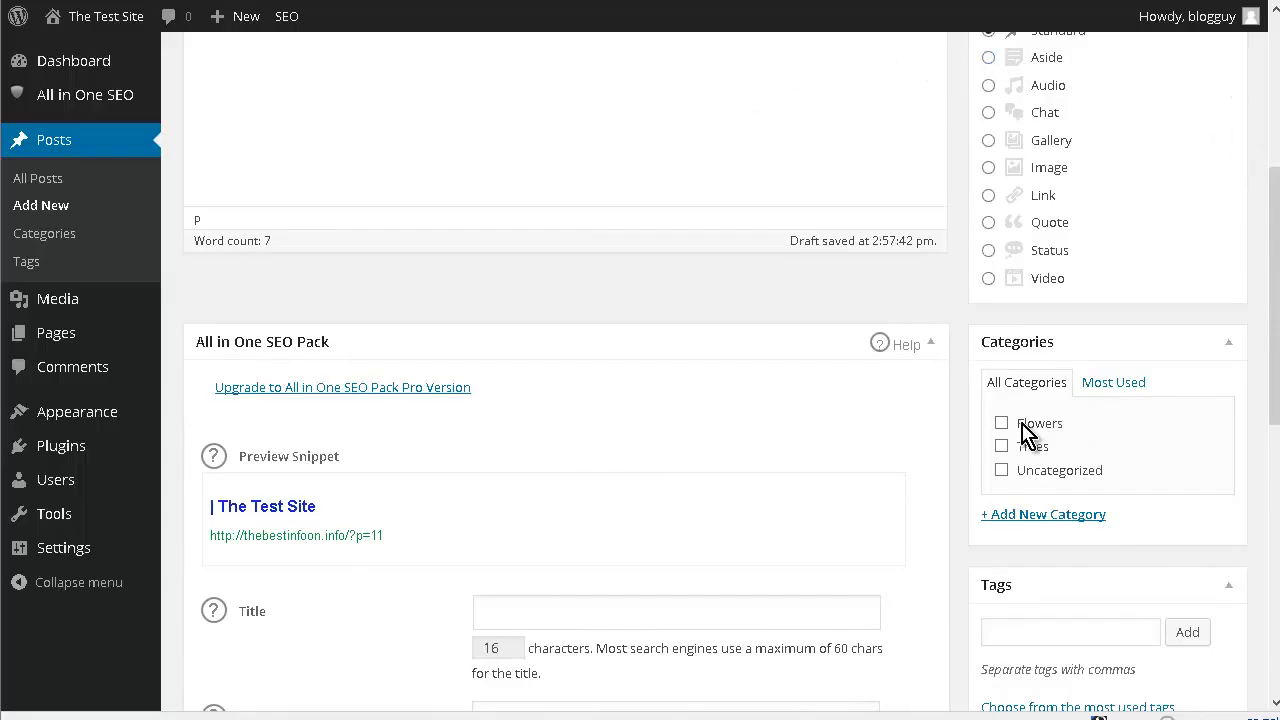
- Add the tags "money" and "flowers" to the "My Favorite Flower" post
scroll(1143, 389, down, 3)
click(1068, 380)
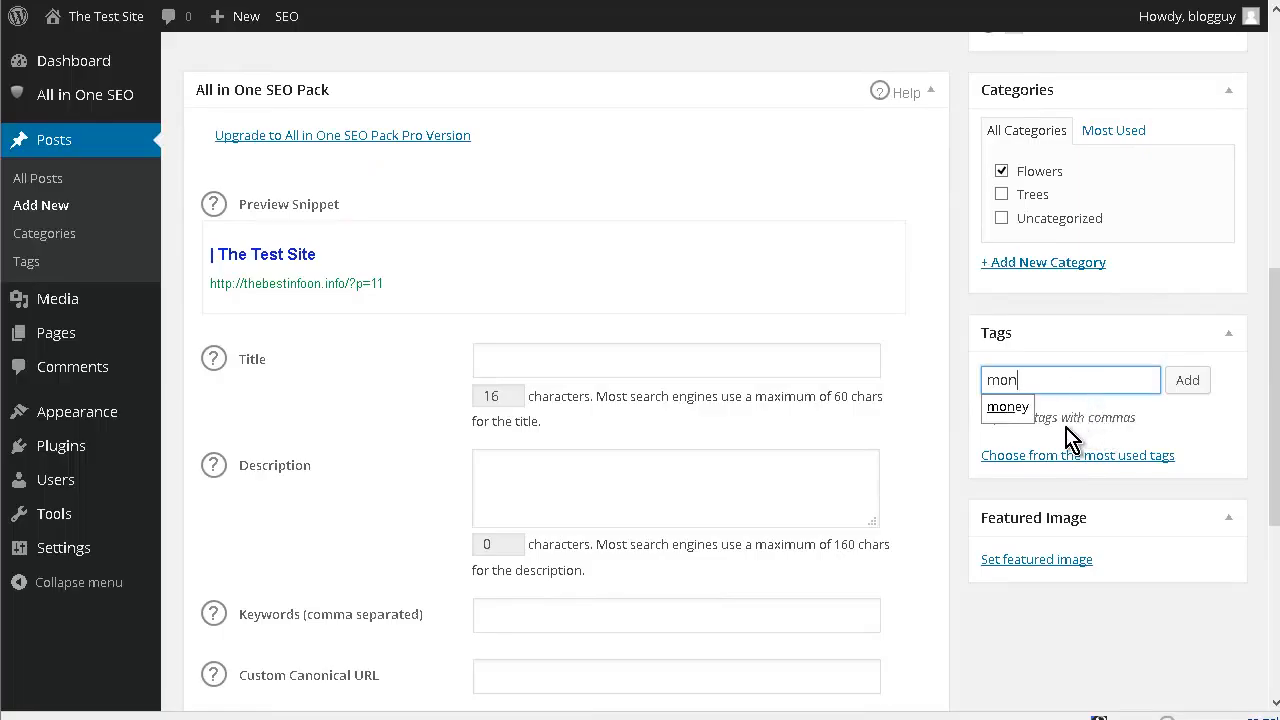
click(1008, 408)
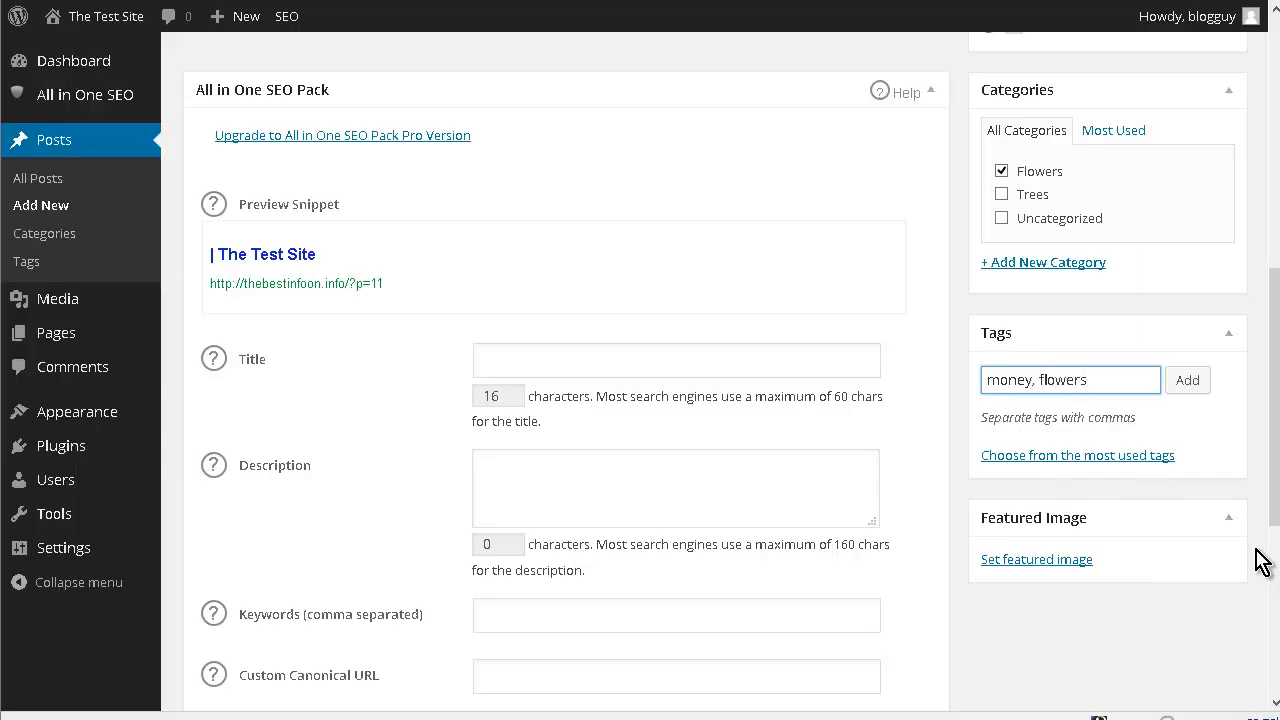
scroll(1262, 562, up, 3)
click(1187, 507)
- Publish the "My Favorite Flower" post and visit the site's home page
scroll(1200, 515, up, 5)
click(1205, 308)
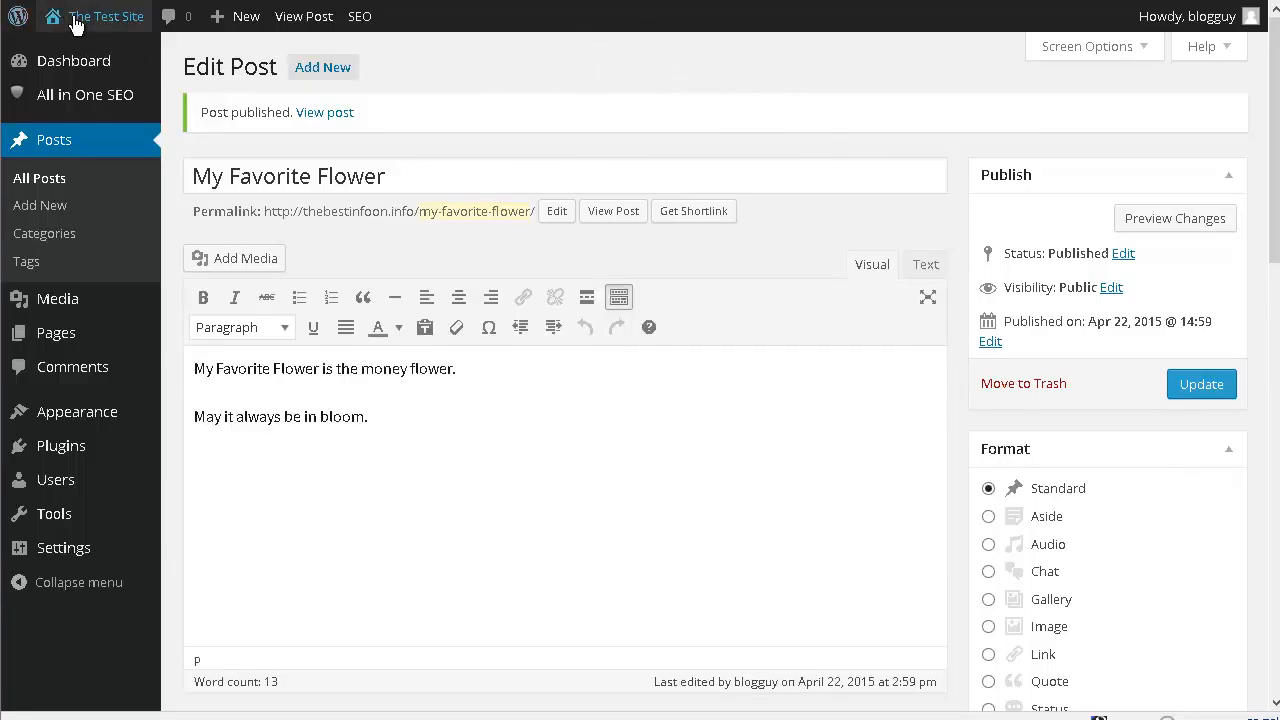
mouse_move(75, 32)
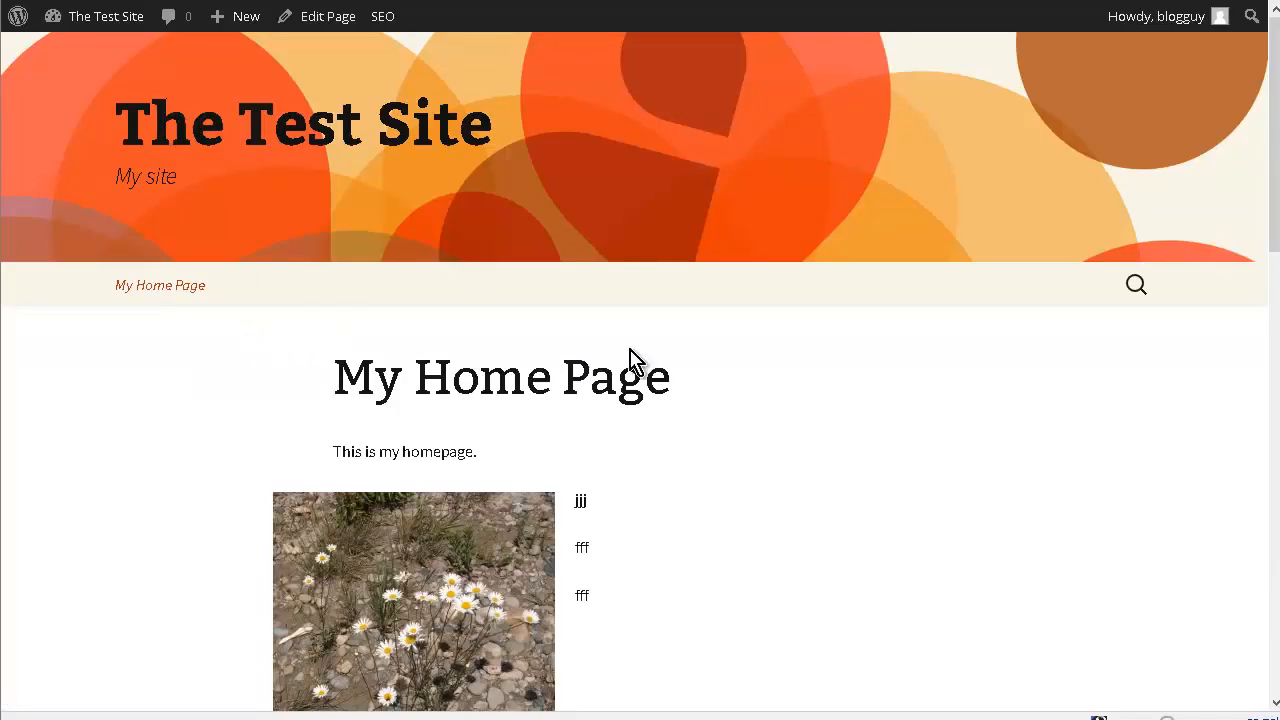
- Look through the home page down to its footer and open the recent post "My Favorite Flower"
scroll(794, 364, down, 6)
scroll(791, 357, down, 2)
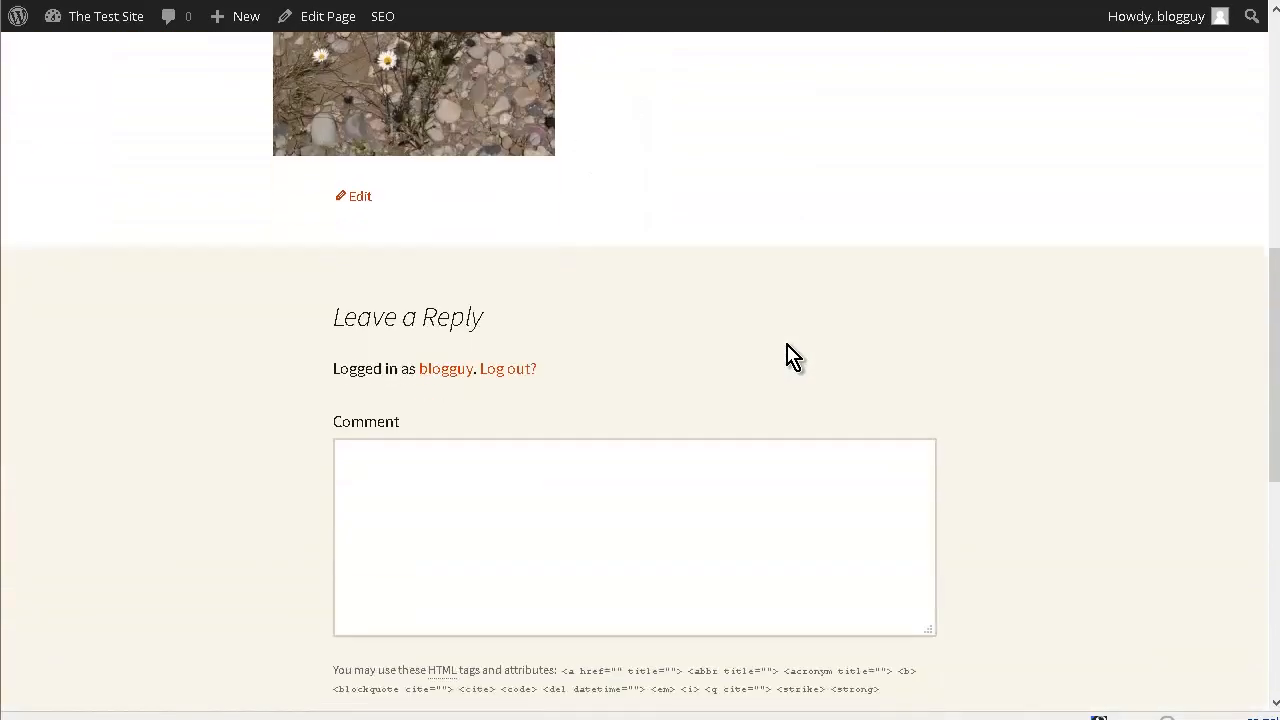
scroll(566, 286, down, 4)
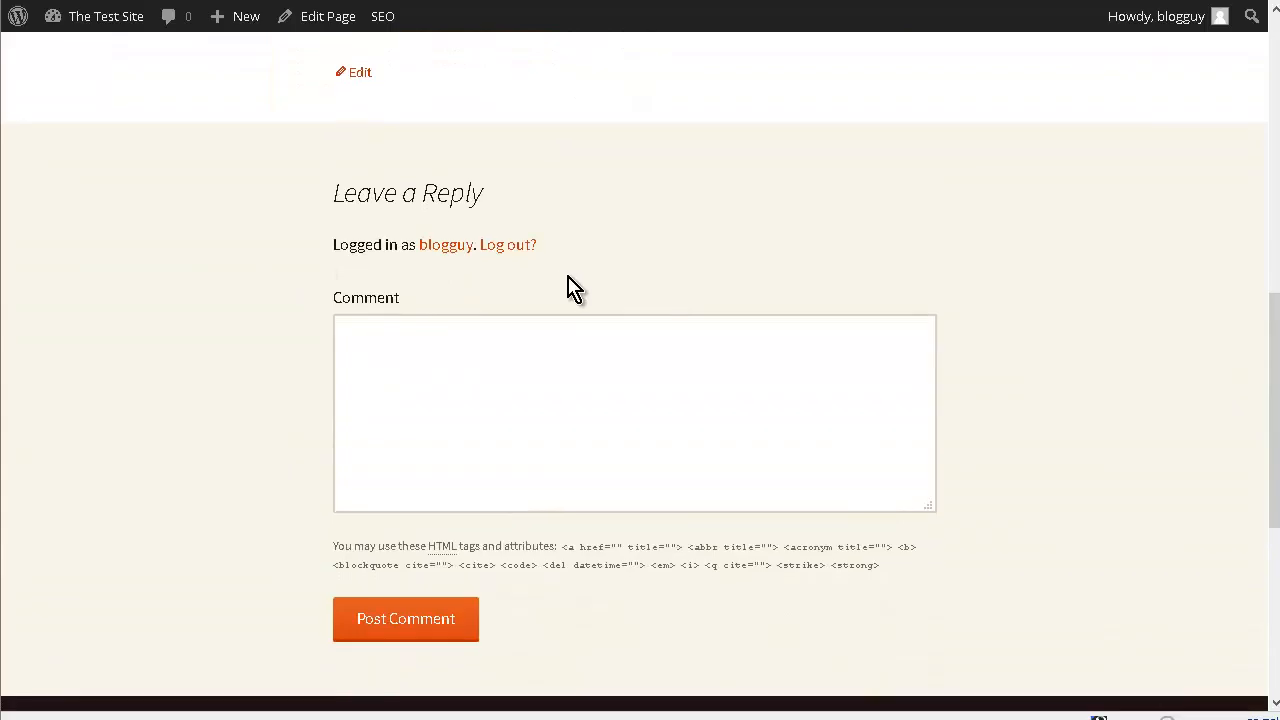
scroll(570, 285, down, 1)
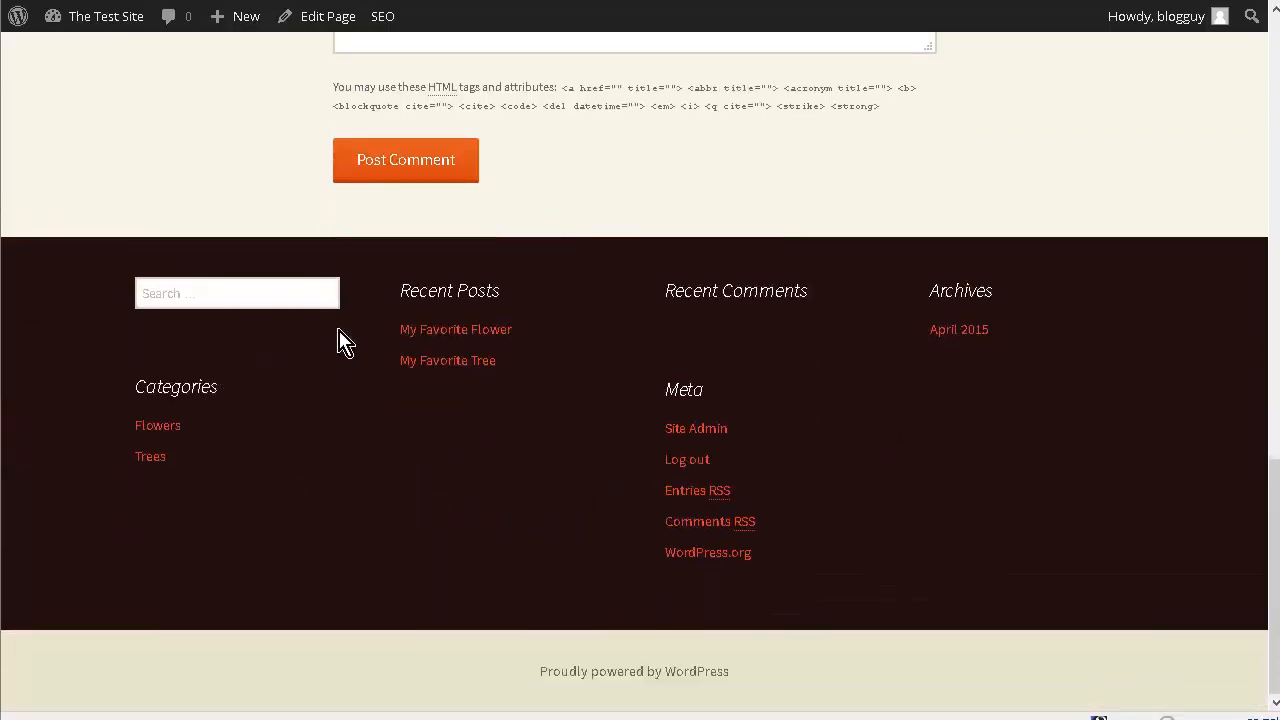
click(500, 332)
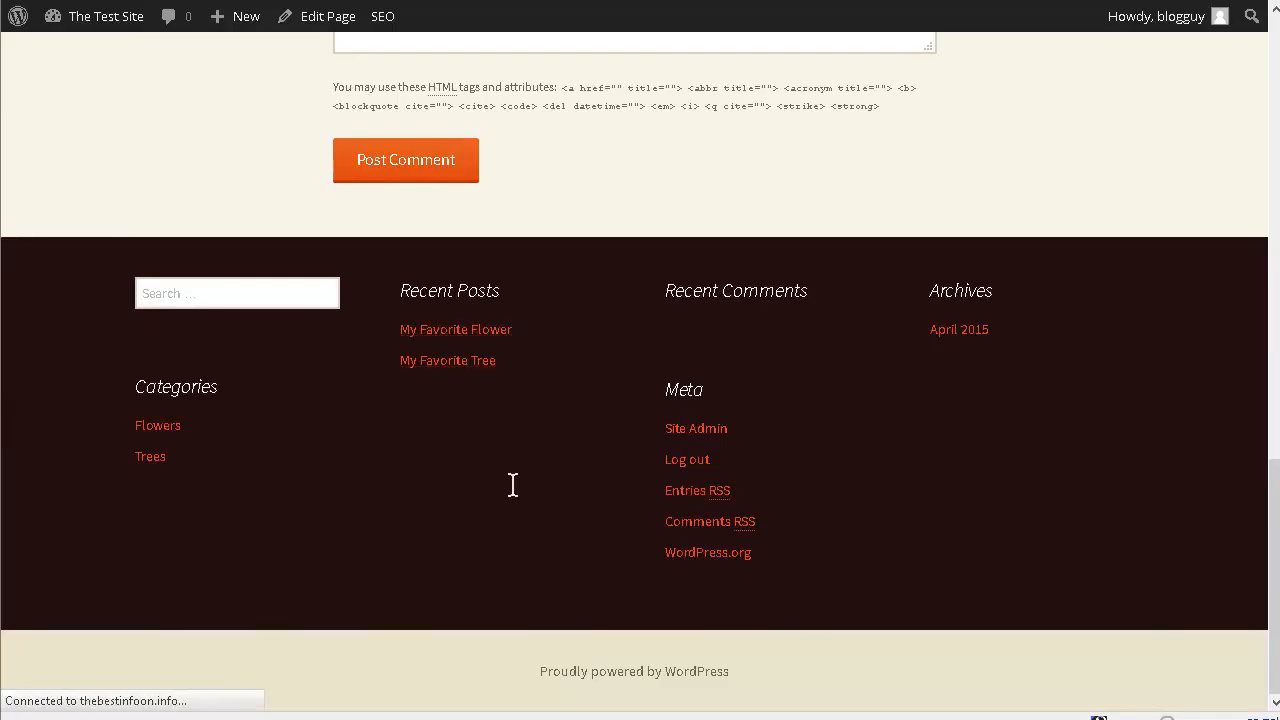
scroll(700, 423, down, 3)
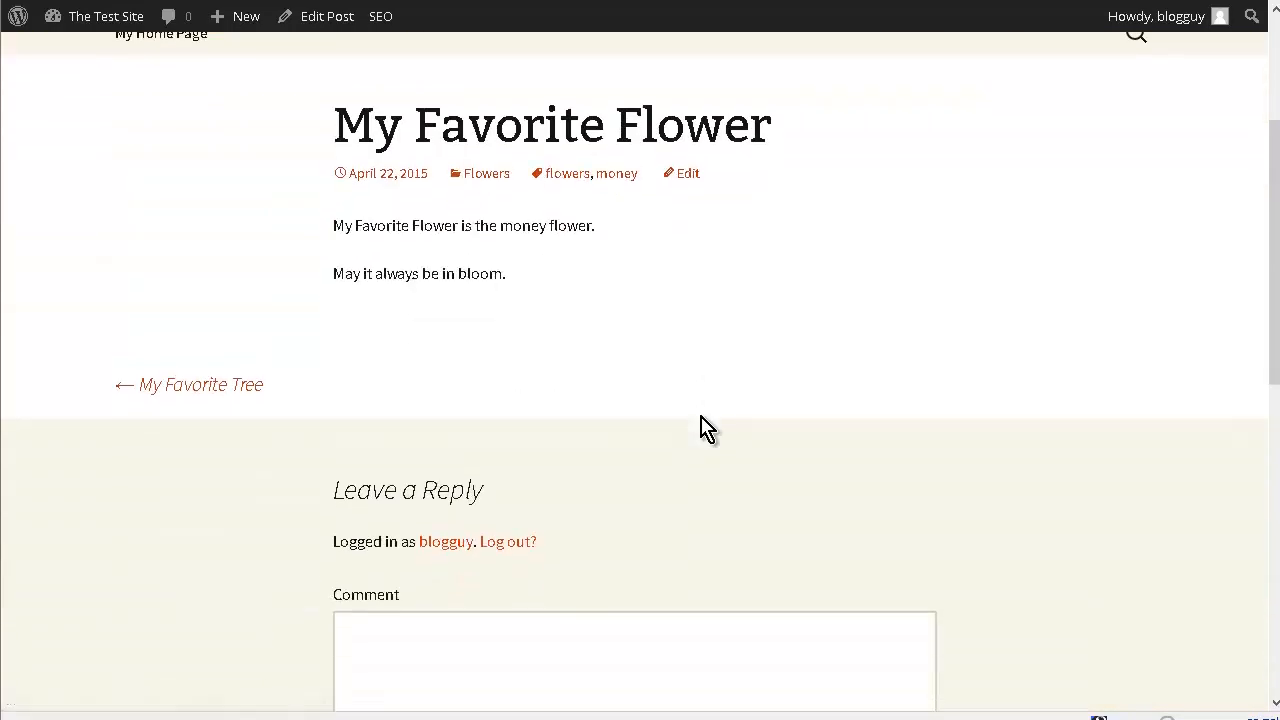
- Open the Flowers category archive from the post's footer and look through its posts
scroll(702, 418, down, 3)
scroll(704, 422, down, 6)
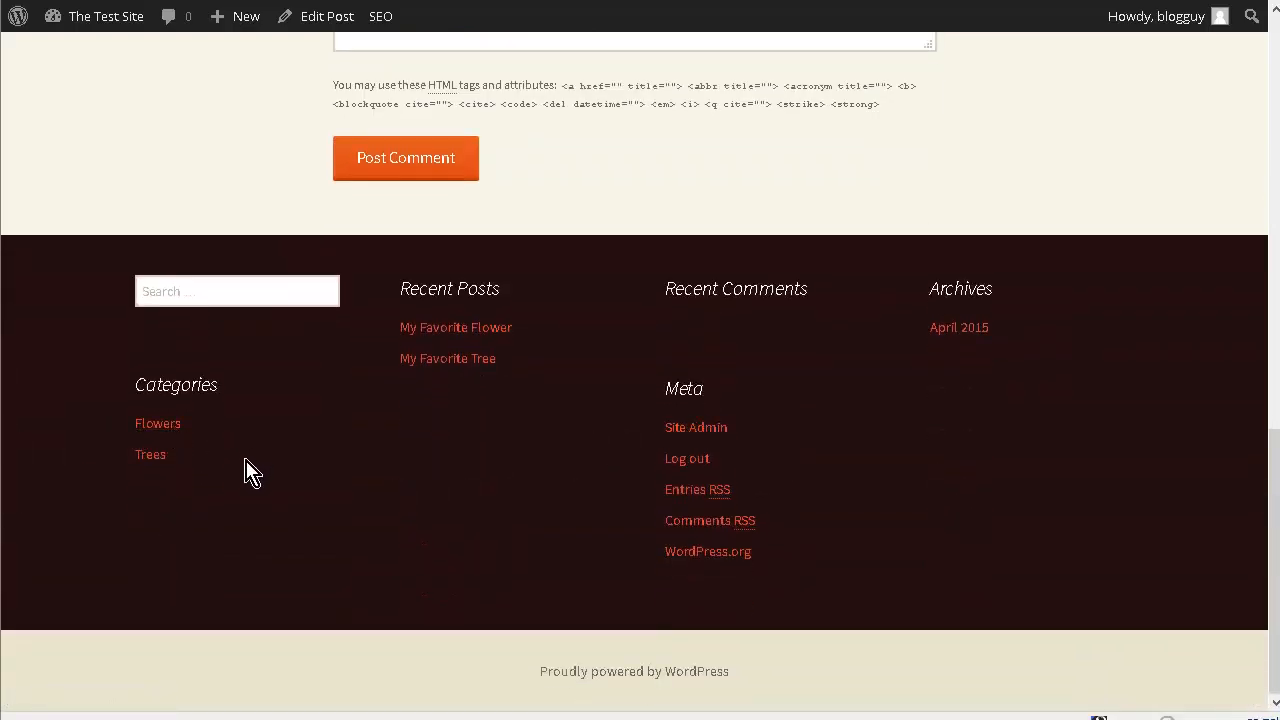
click(174, 425)
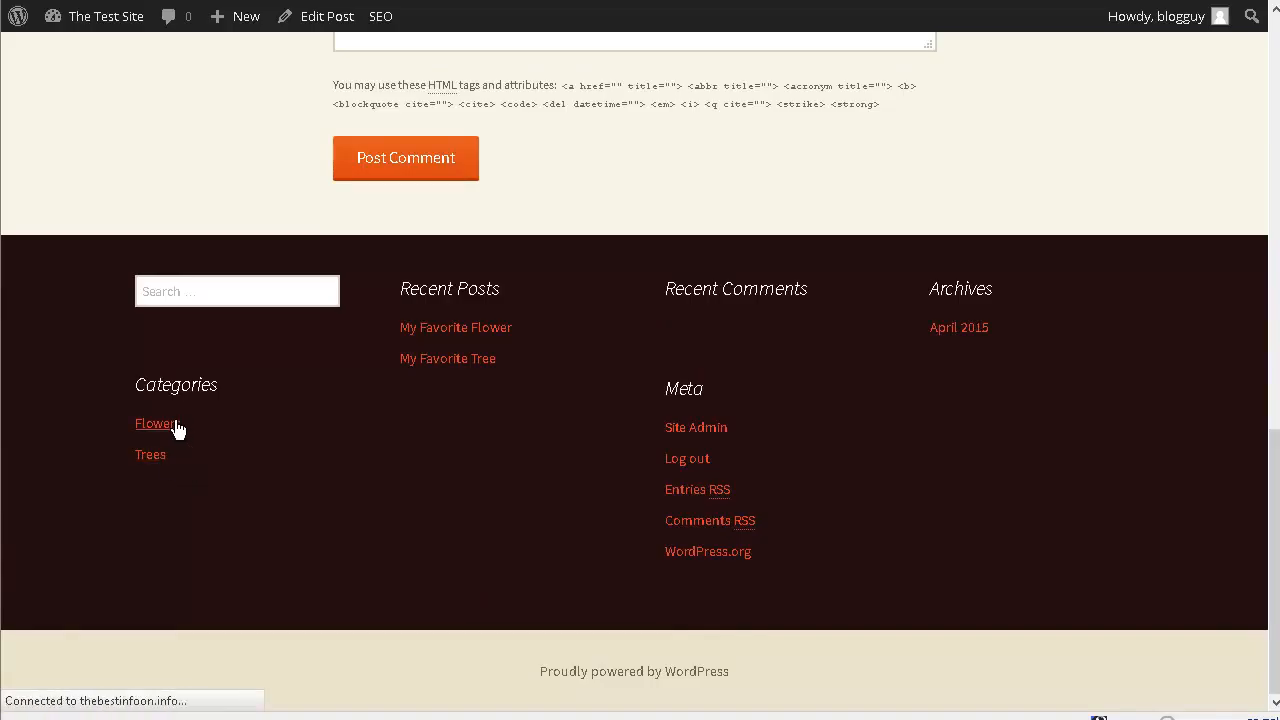
scroll(754, 363, down, 5)
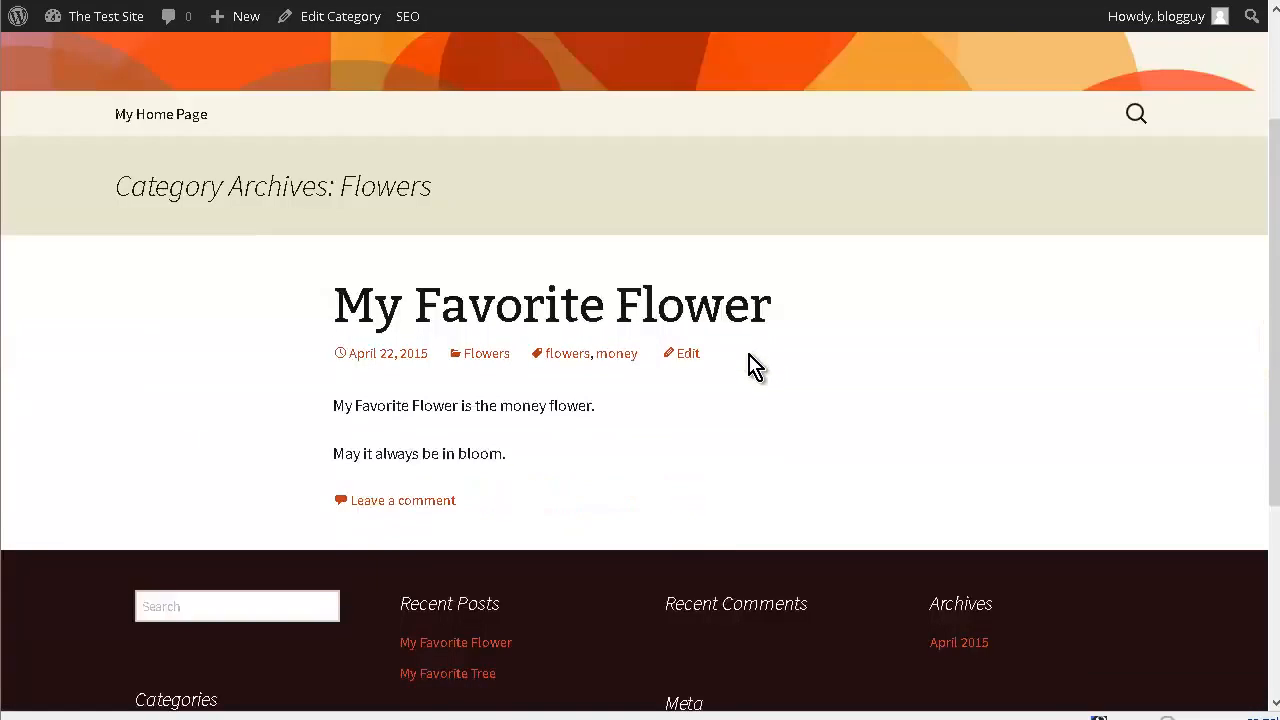
scroll(752, 367, up, 2)
scroll(751, 367, down, 3)
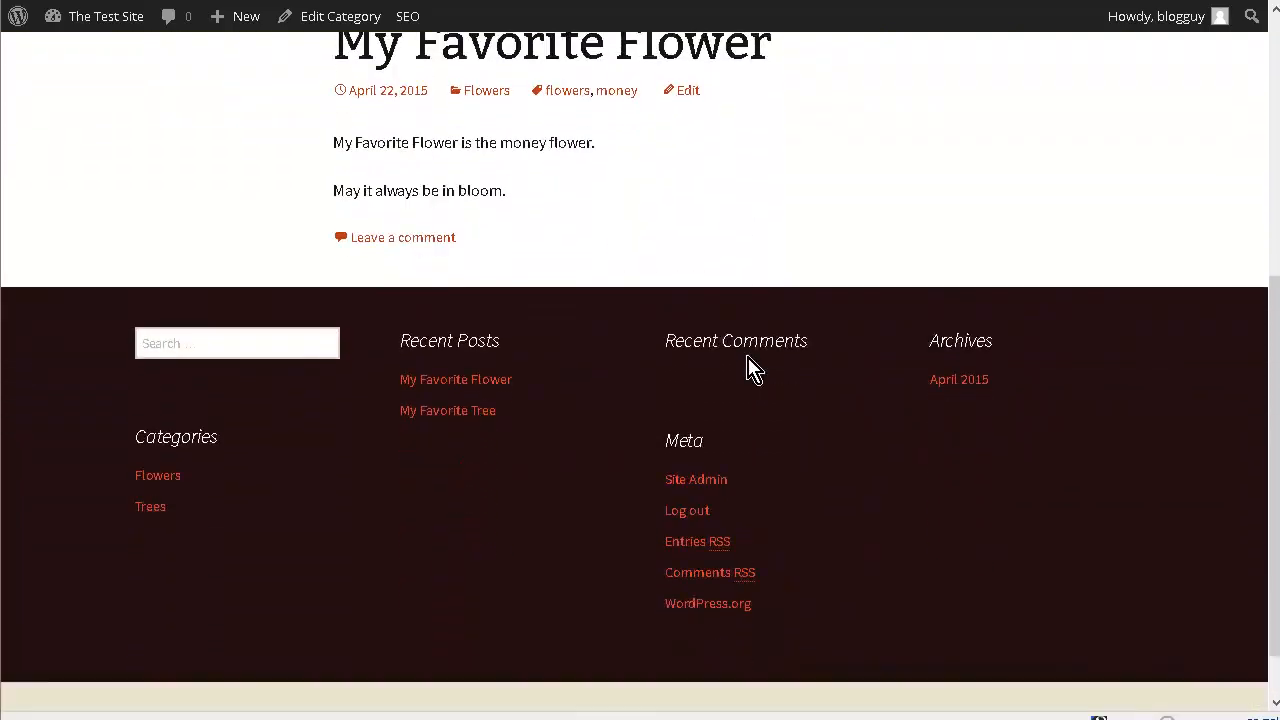
- Open the Trees category archive and view its "My Favorite Tree" post
click(157, 455)
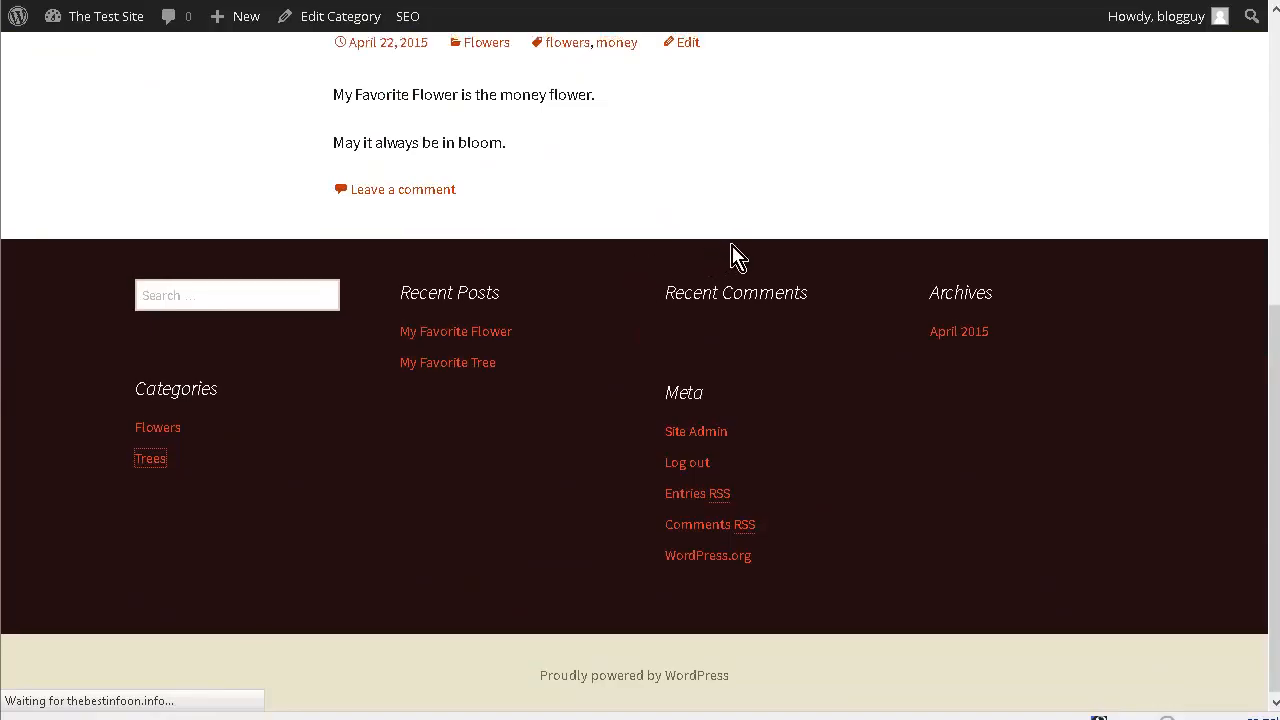
scroll(732, 257, up, 5)
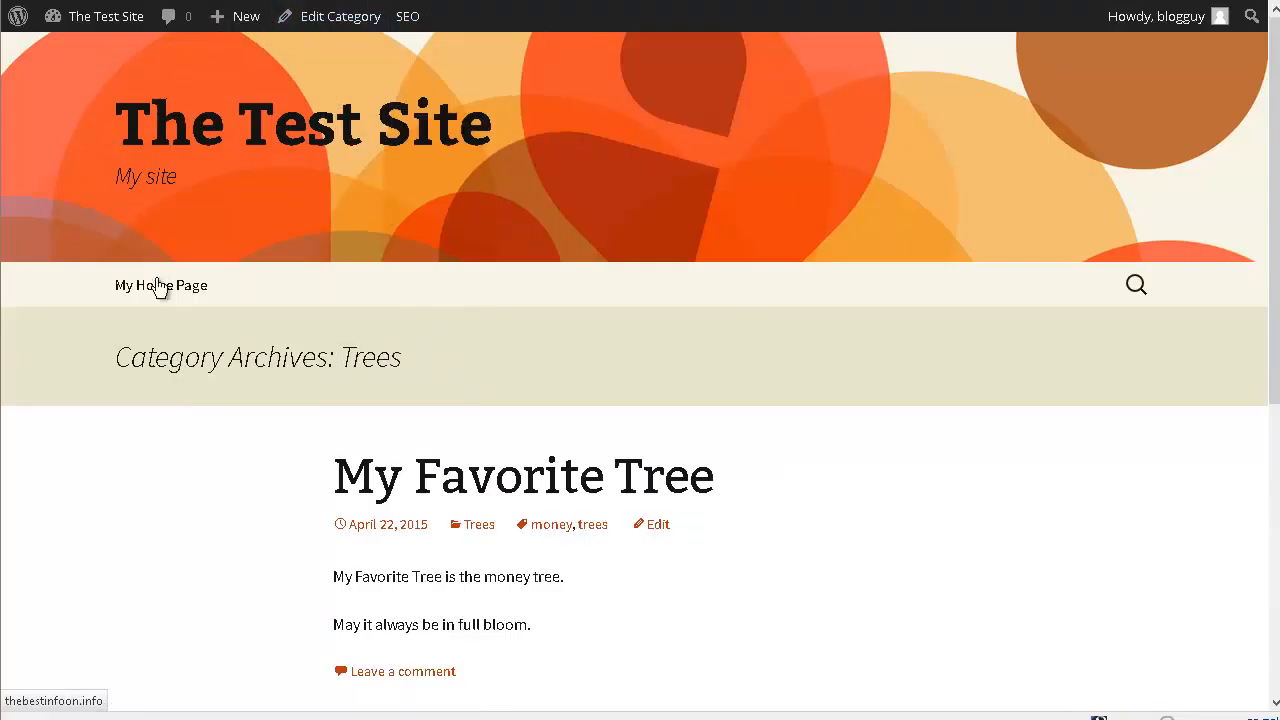
click(481, 497)
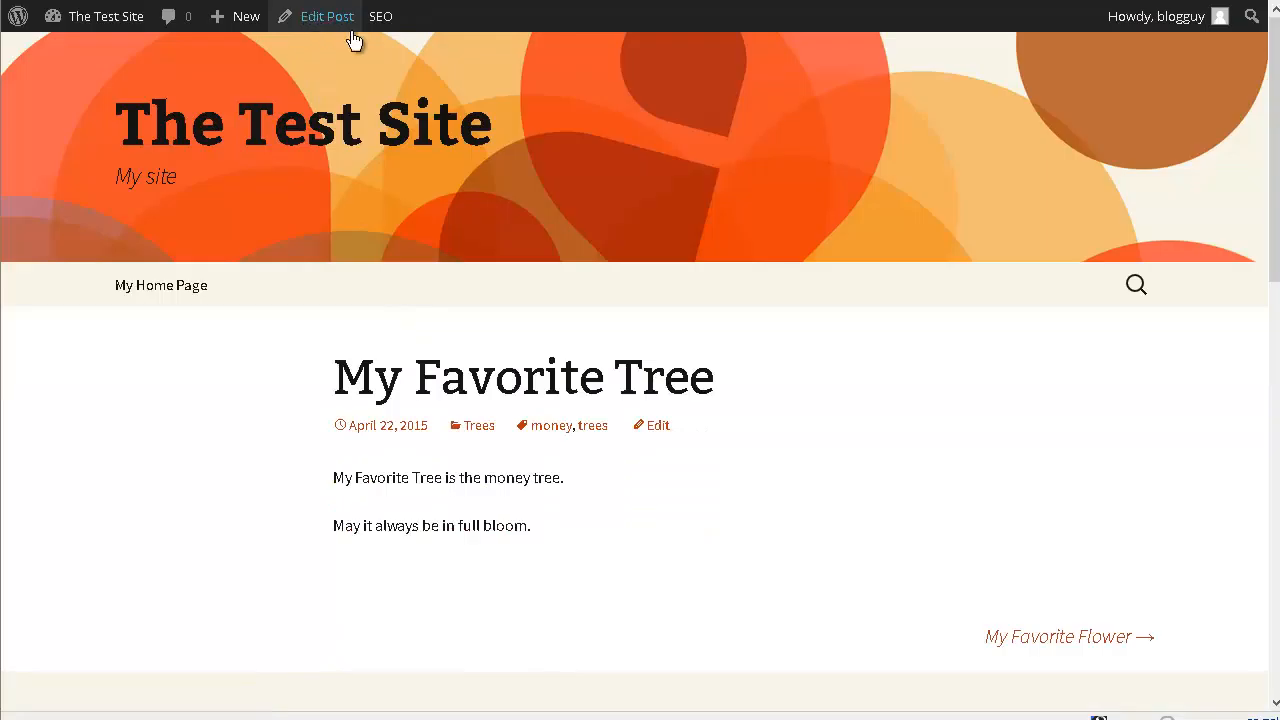
- Open the "My Favorite Tree" post for editing and enable the Discussion box in its screen options
click(710, 205)
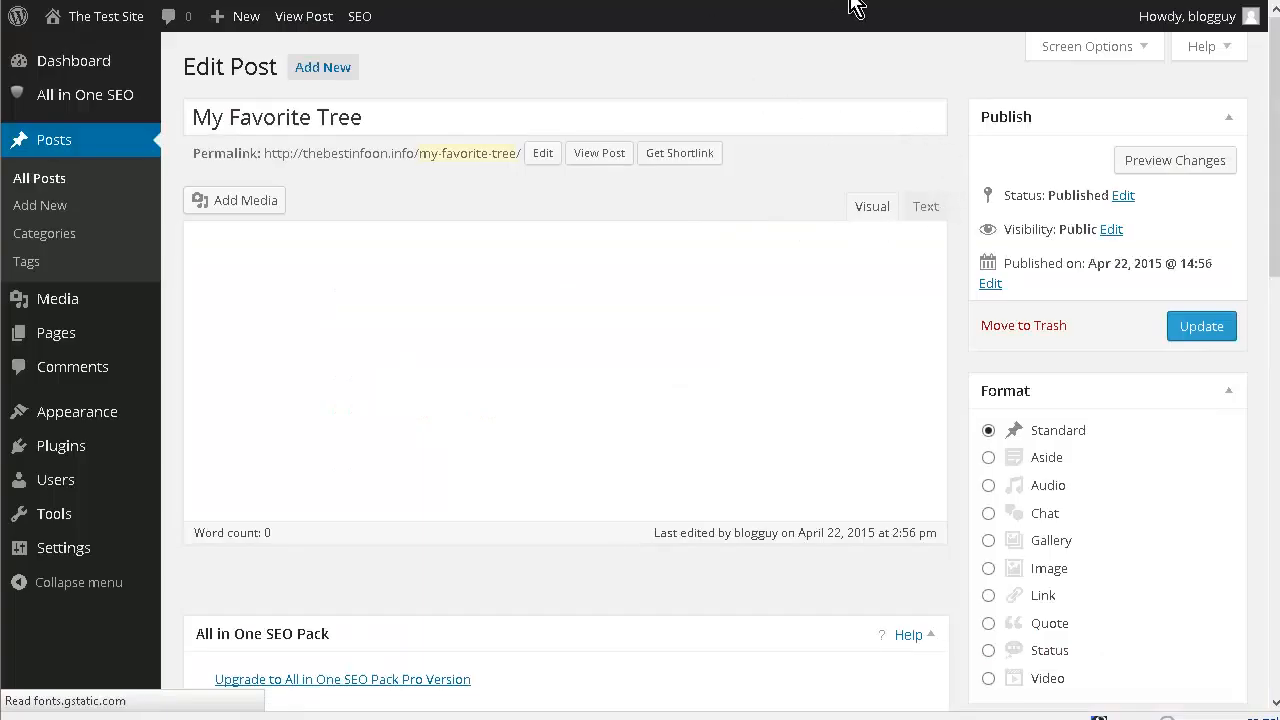
click(1103, 62)
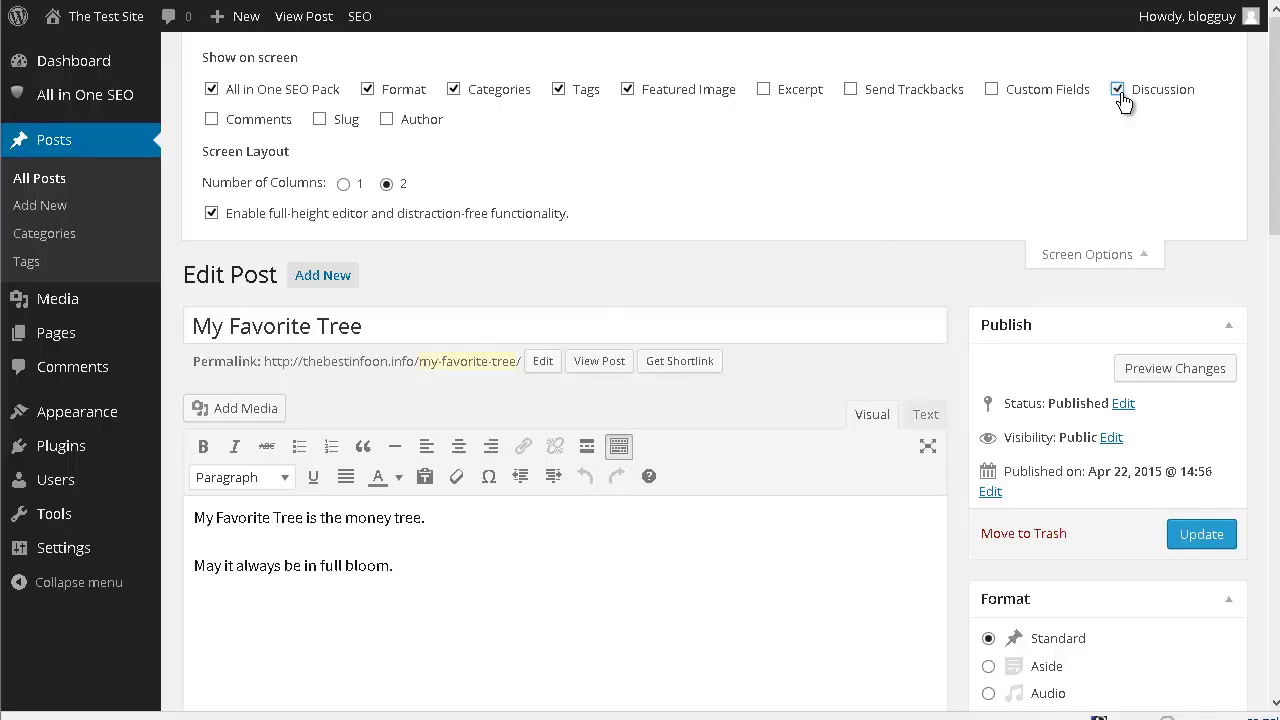
click(1095, 253)
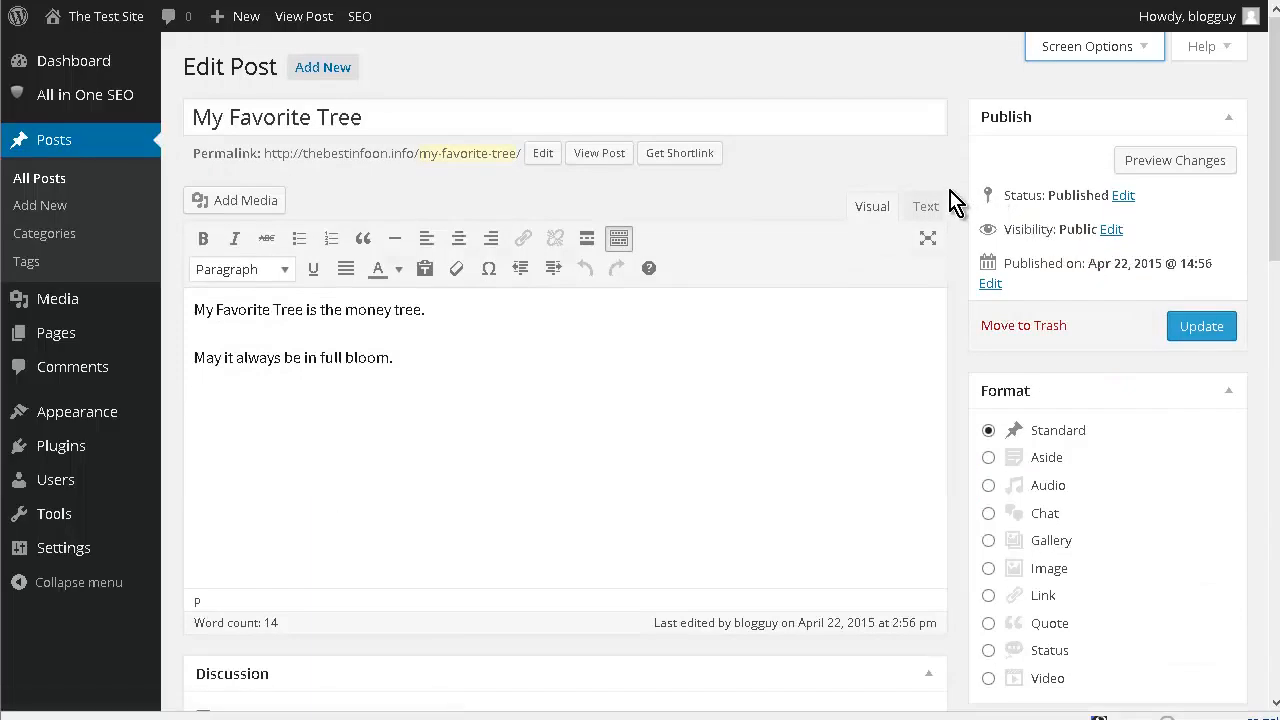
- Disallow comments and trackbacks and pingbacks on the "My Favorite Tree" post and update it
scroll(951, 200, down, 2)
scroll(951, 200, down, 3)
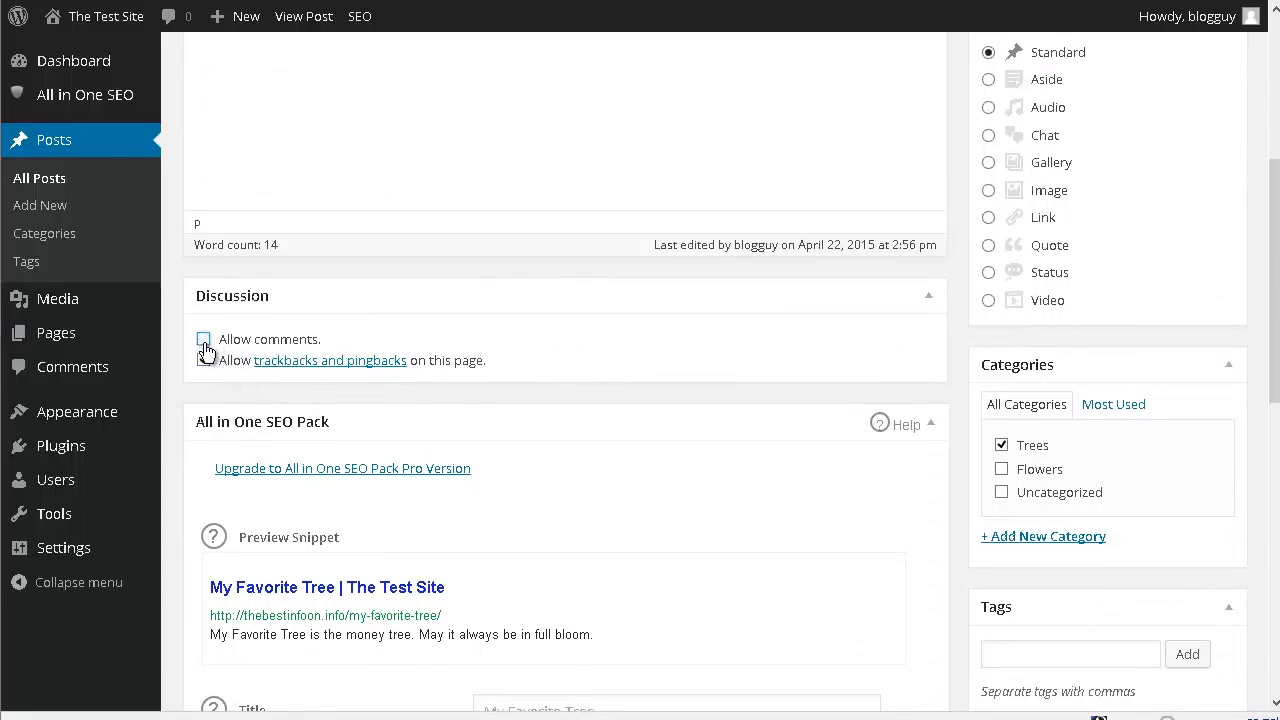
click(222, 364)
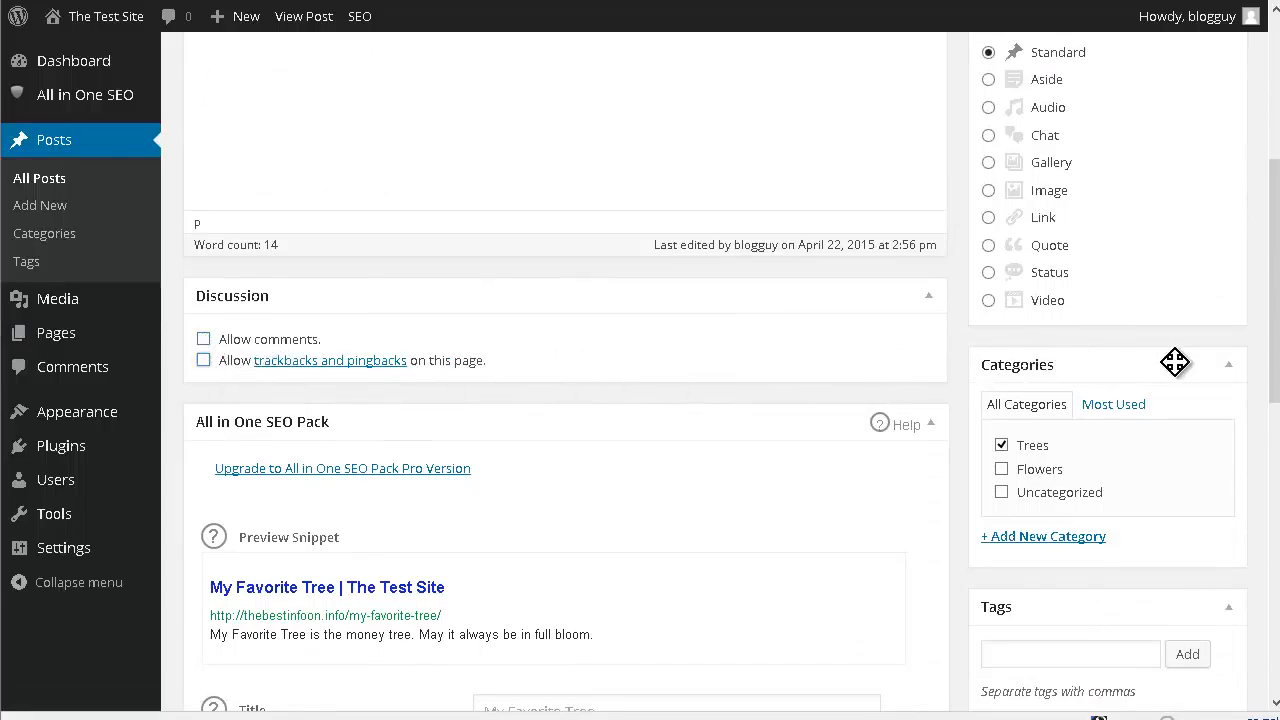
scroll(1200, 378, down, 3)
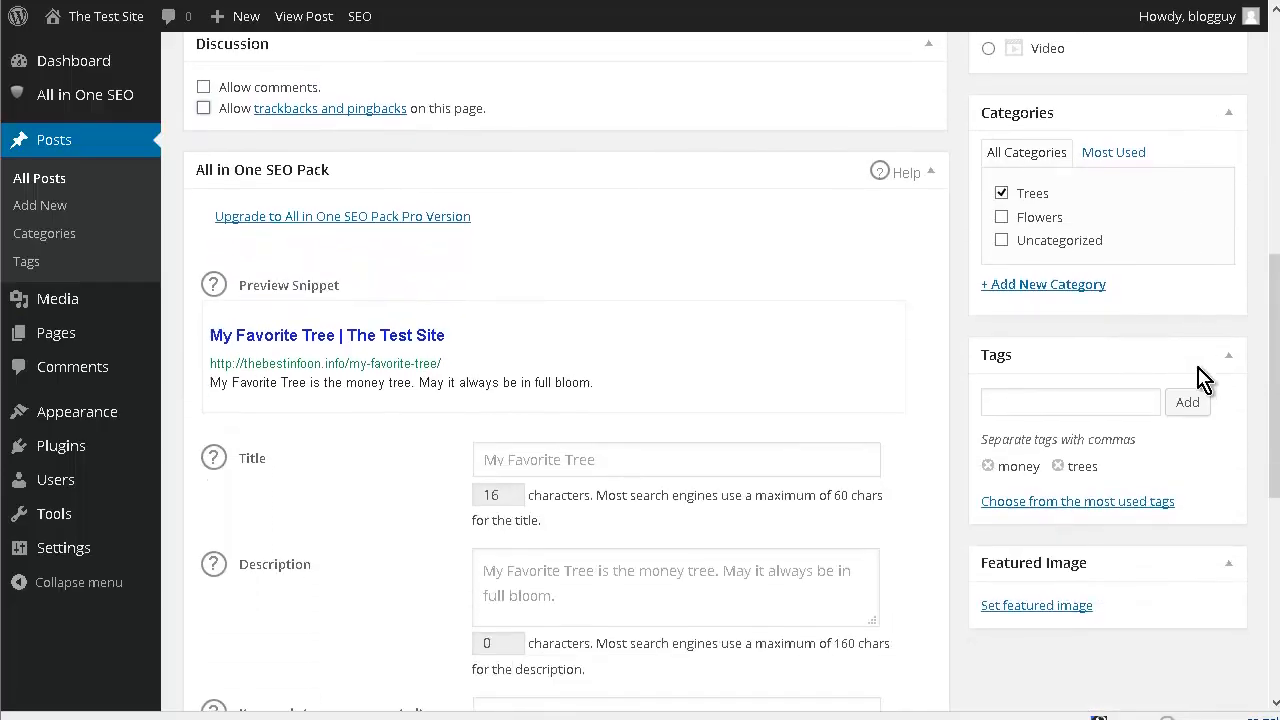
scroll(1200, 378, up, 6)
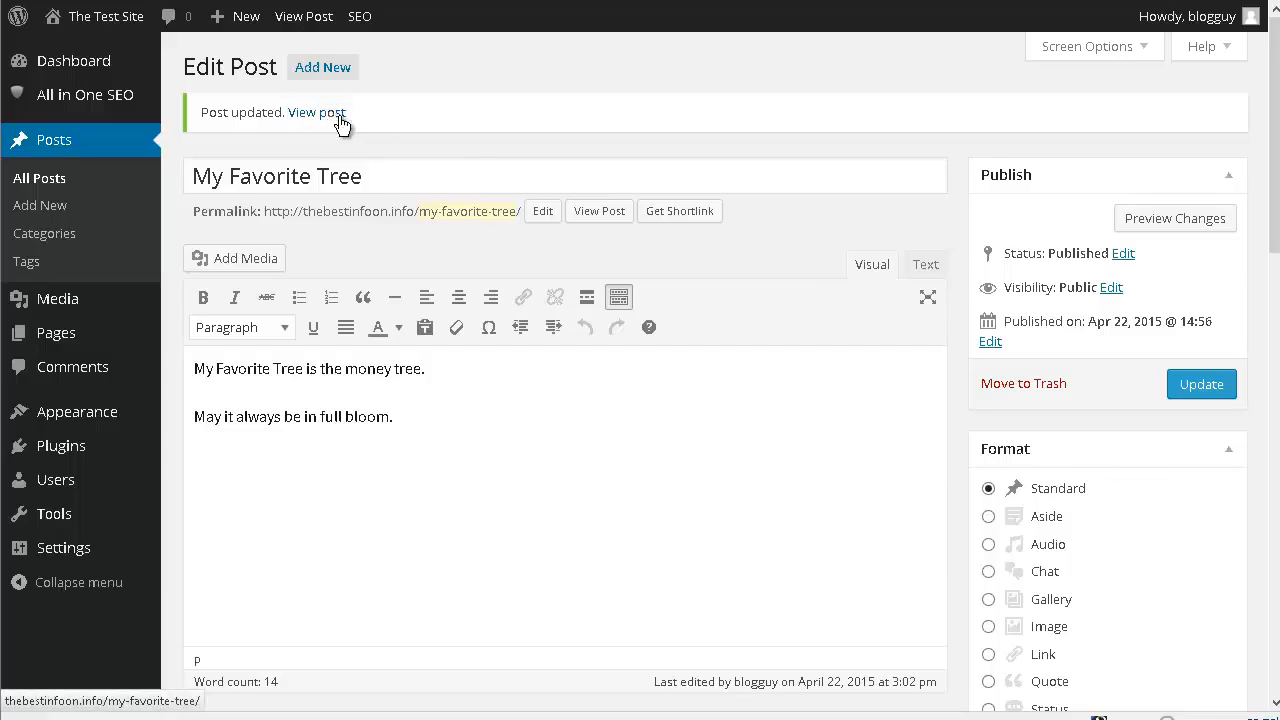
- View the updated "My Favorite Tree" post on the site and check below its content for the comment form
click(333, 114)
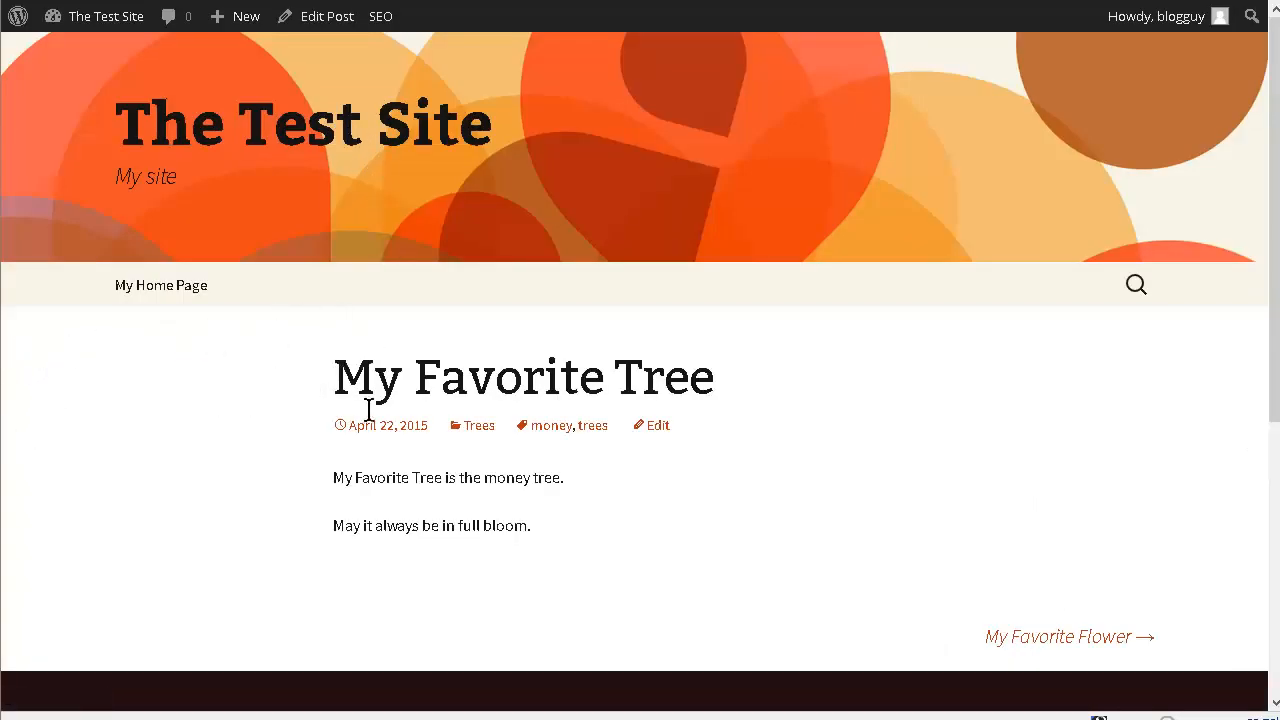
scroll(371, 423, down, 4)
scroll(393, 395, up, 1)
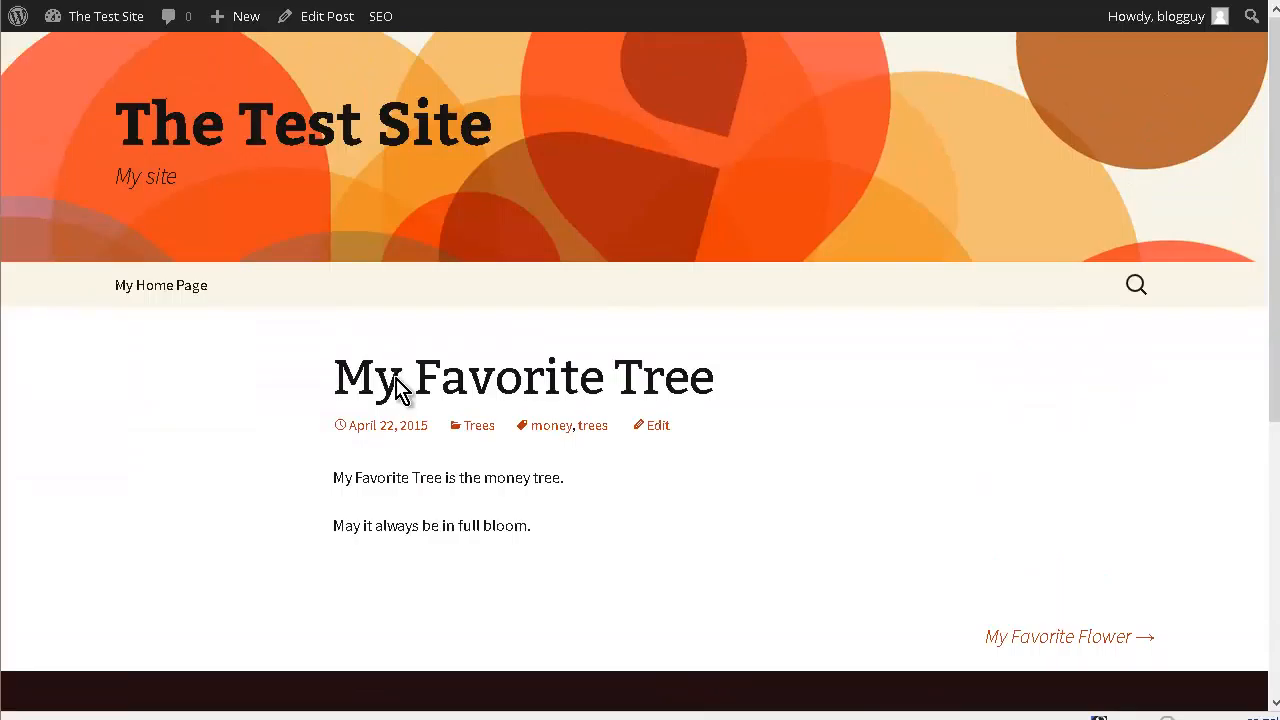
- Turn off blog notifications, link notifications and comments on new articles in the Discussion settings, and save the changes
key(ctrl+Tab)
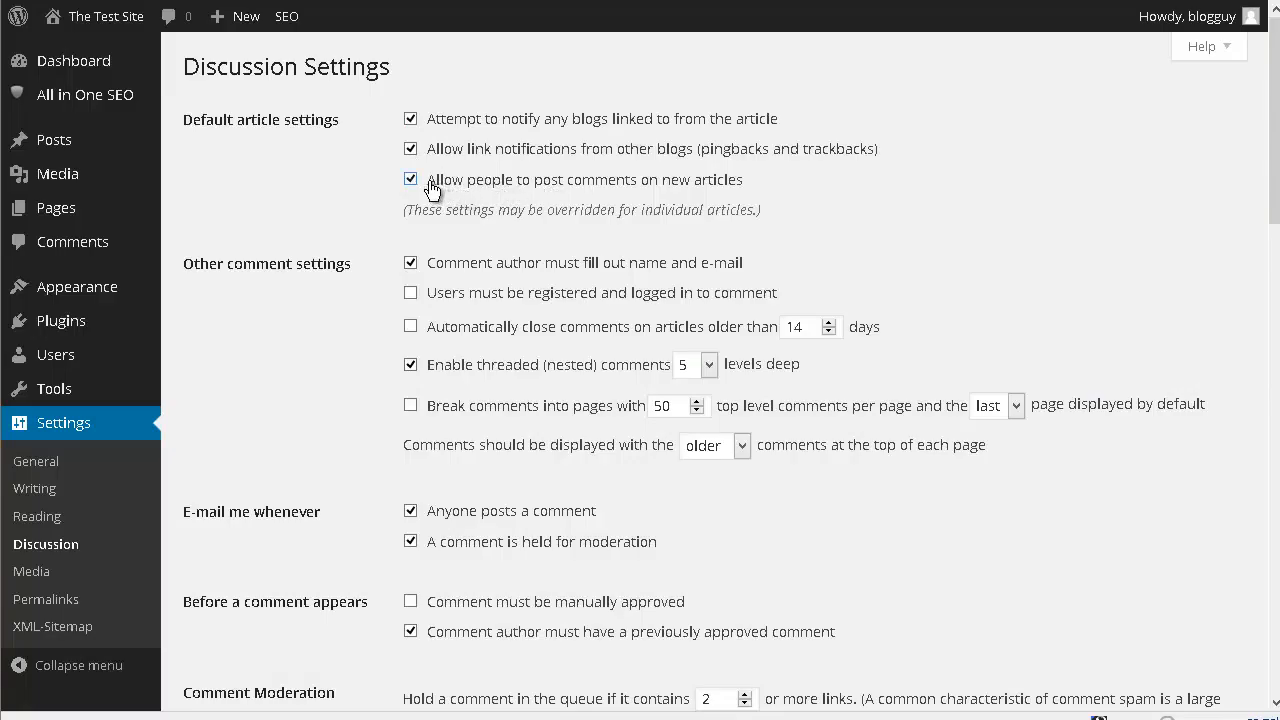
click(417, 124)
click(411, 180)
scroll(372, 186, down, 10)
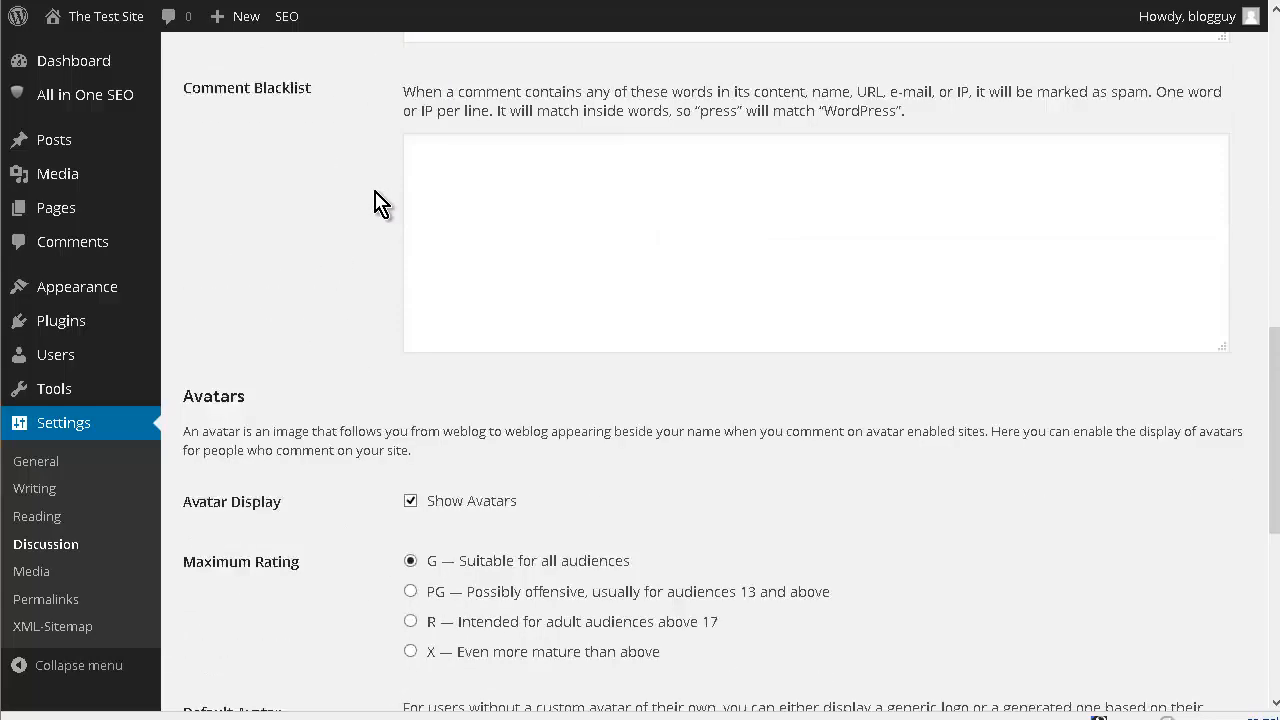
scroll(376, 202, down, 5)
click(250, 618)
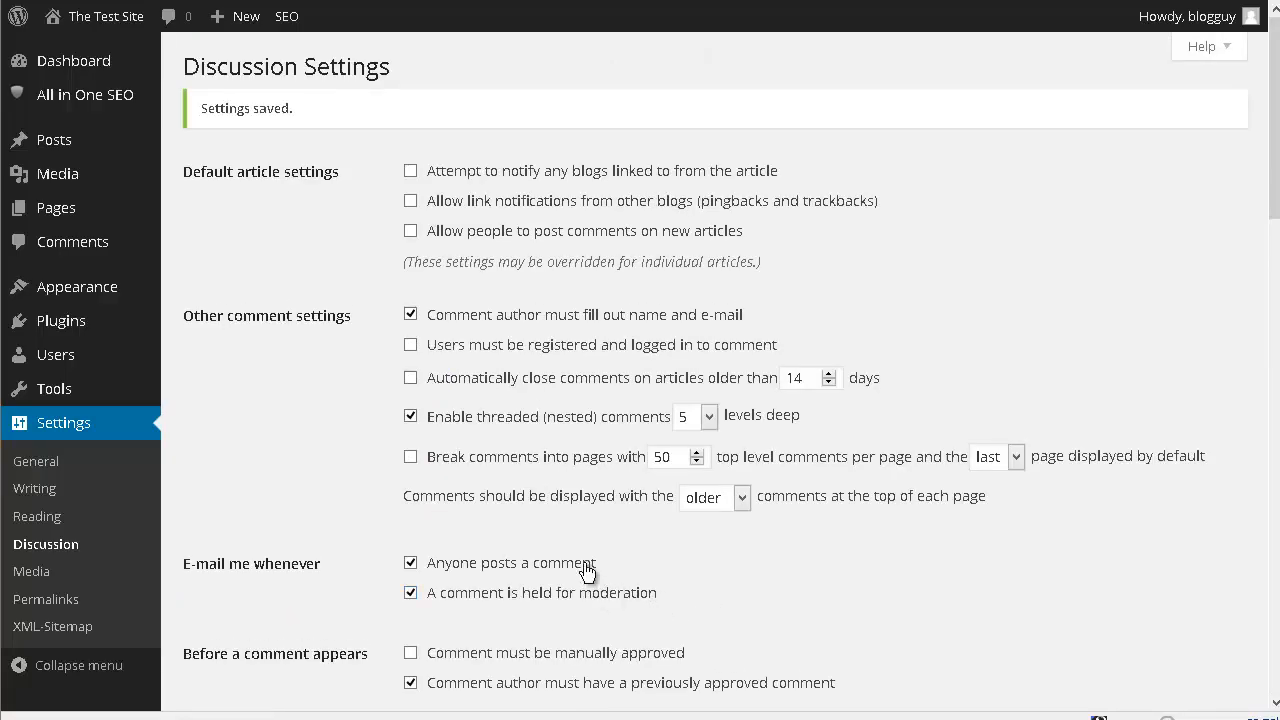
- Visit the site's home page and look through its content
mouse_move(83, 22)
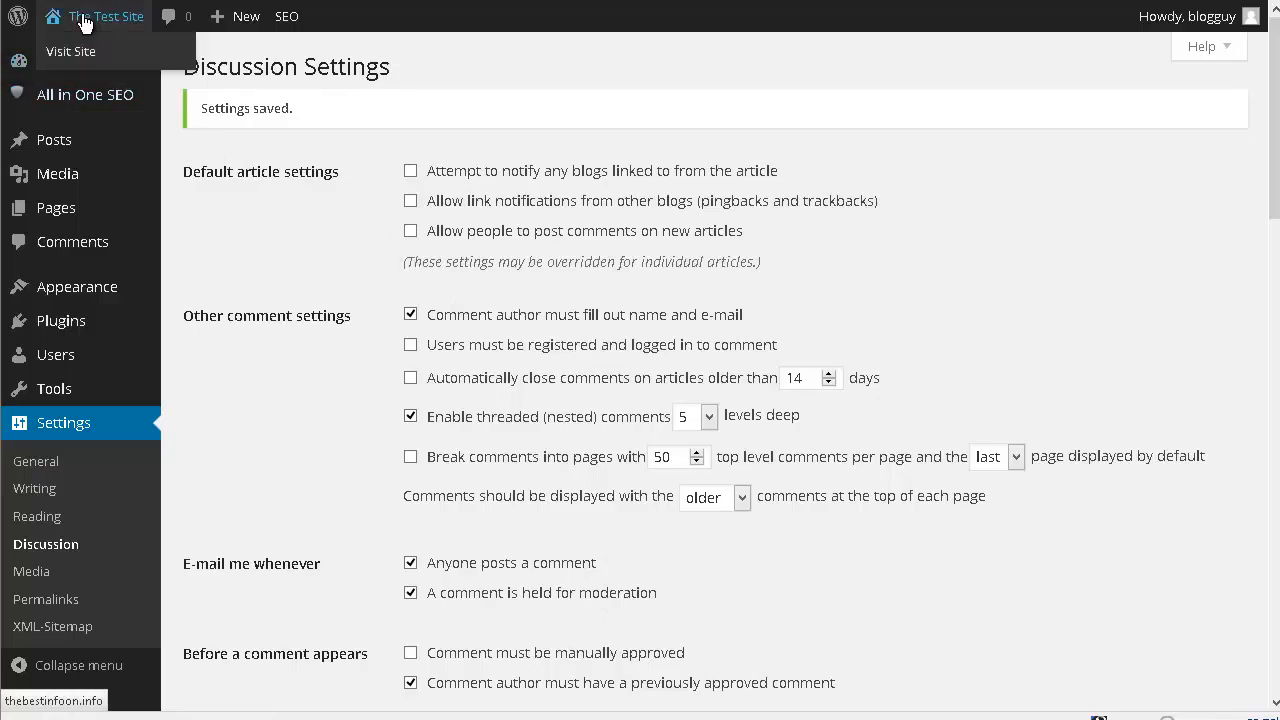
mouse_move(88, 172)
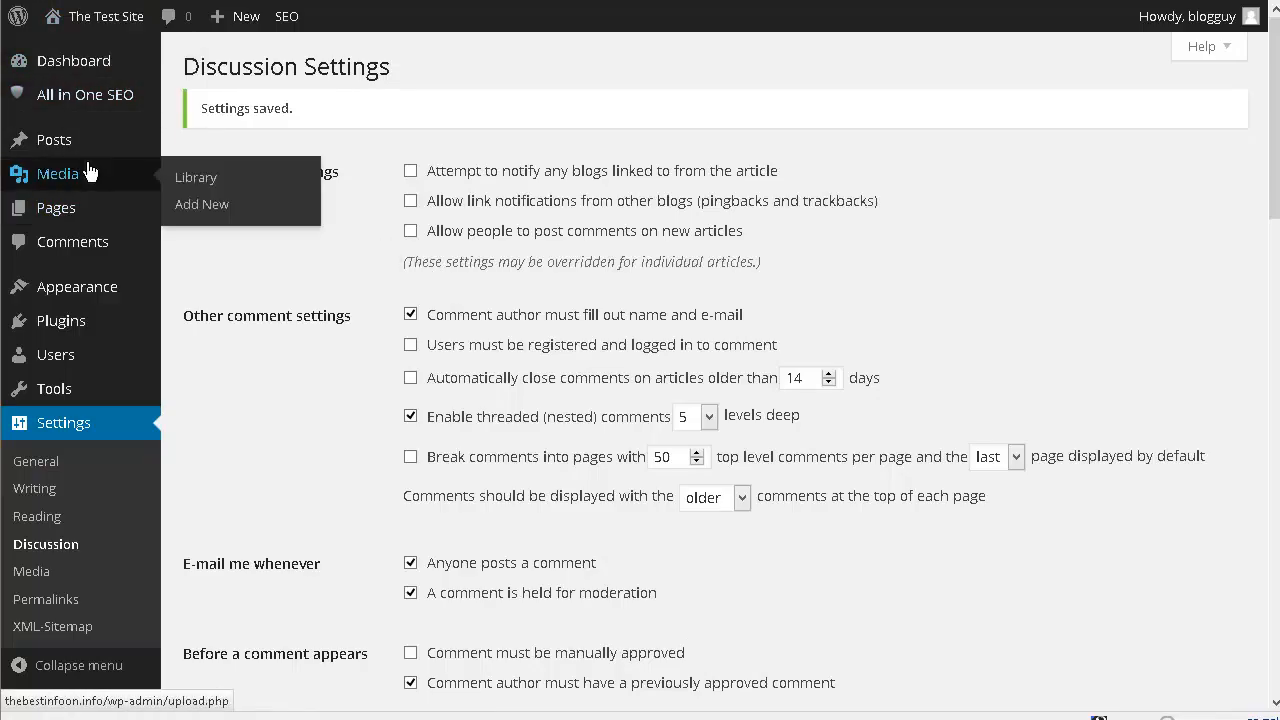
click(88, 60)
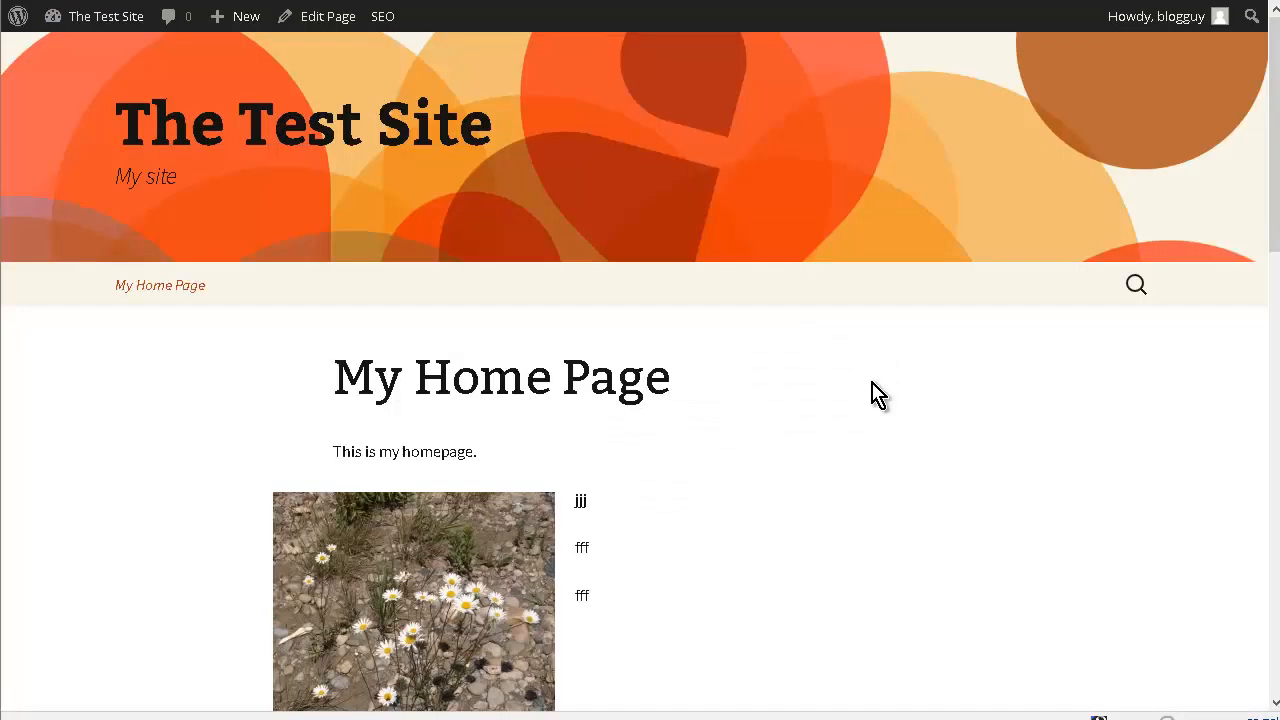
scroll(850, 410, down, 3)
scroll(837, 411, up, 3)
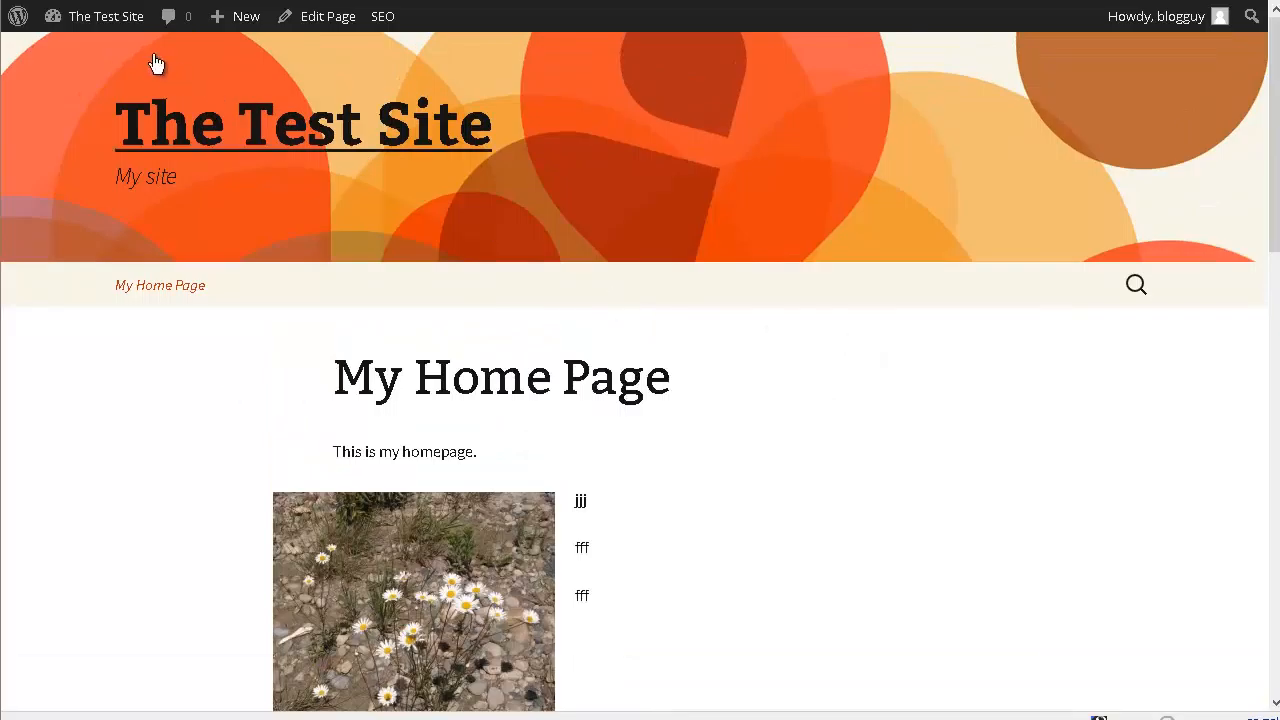
- Set the front page to display your latest posts in the Reading settings, save the changes and visit the site
mouse_move(92, 30)
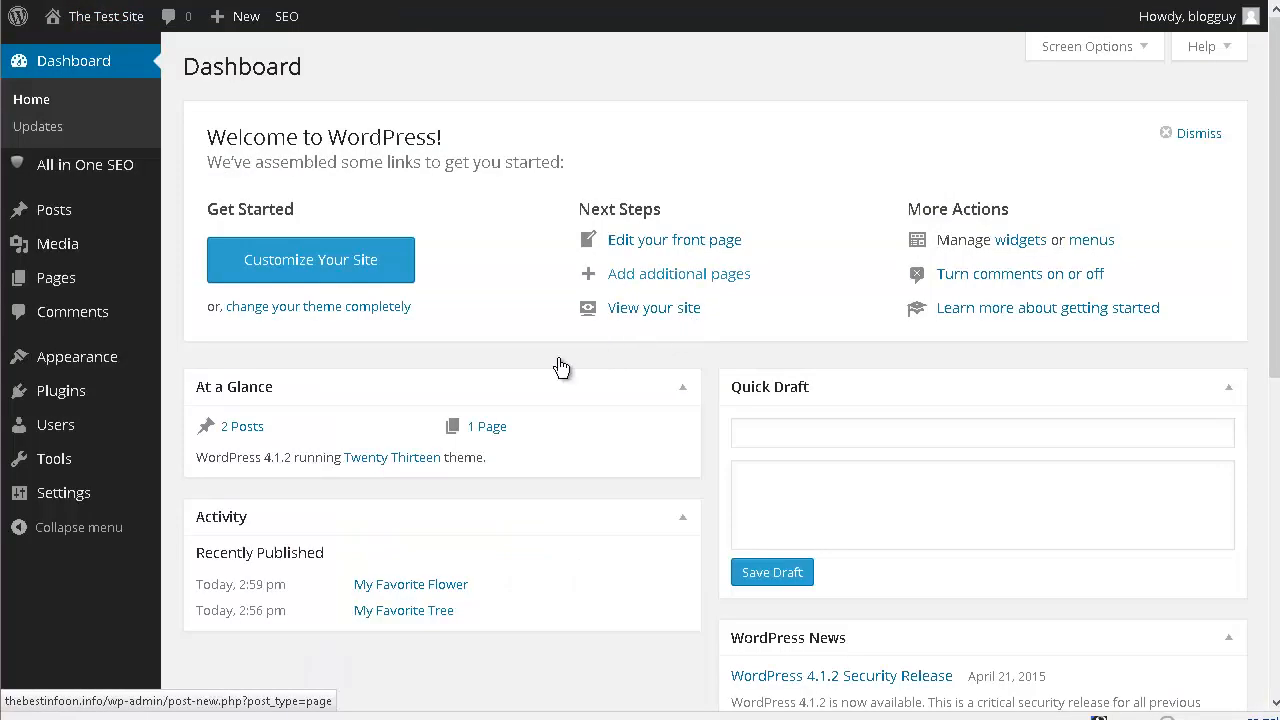
mouse_move(110, 495)
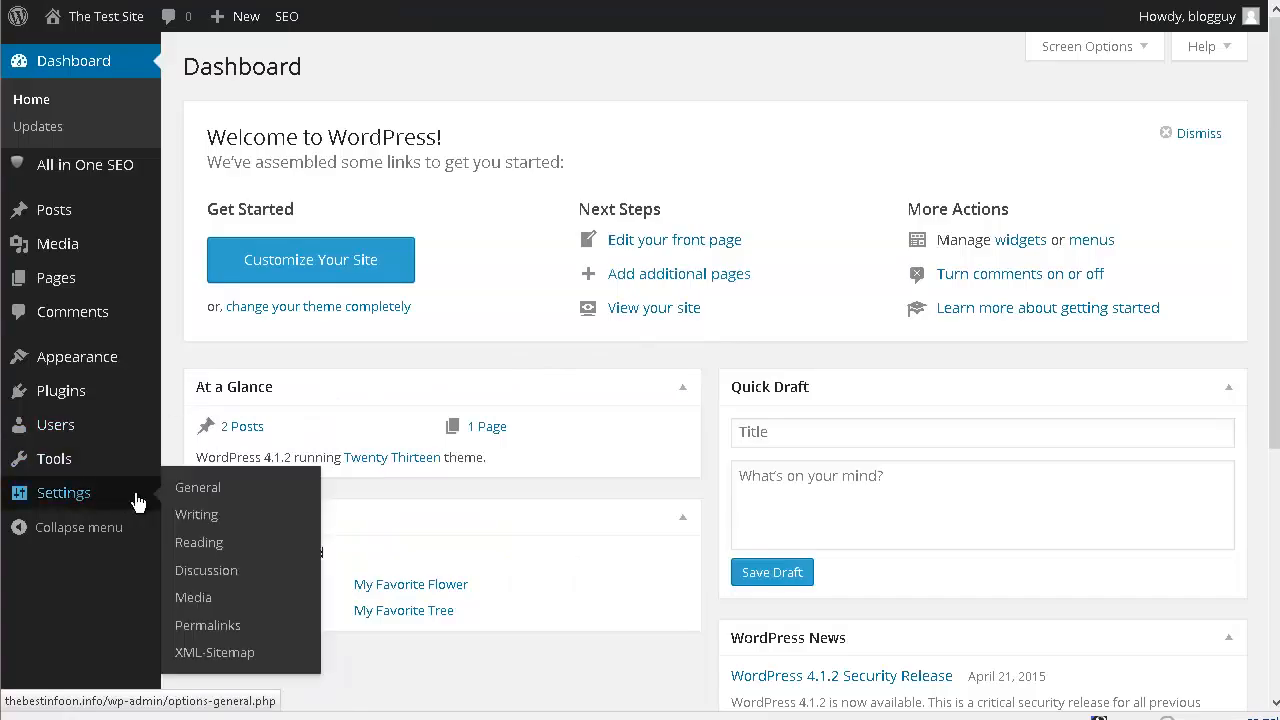
click(267, 505)
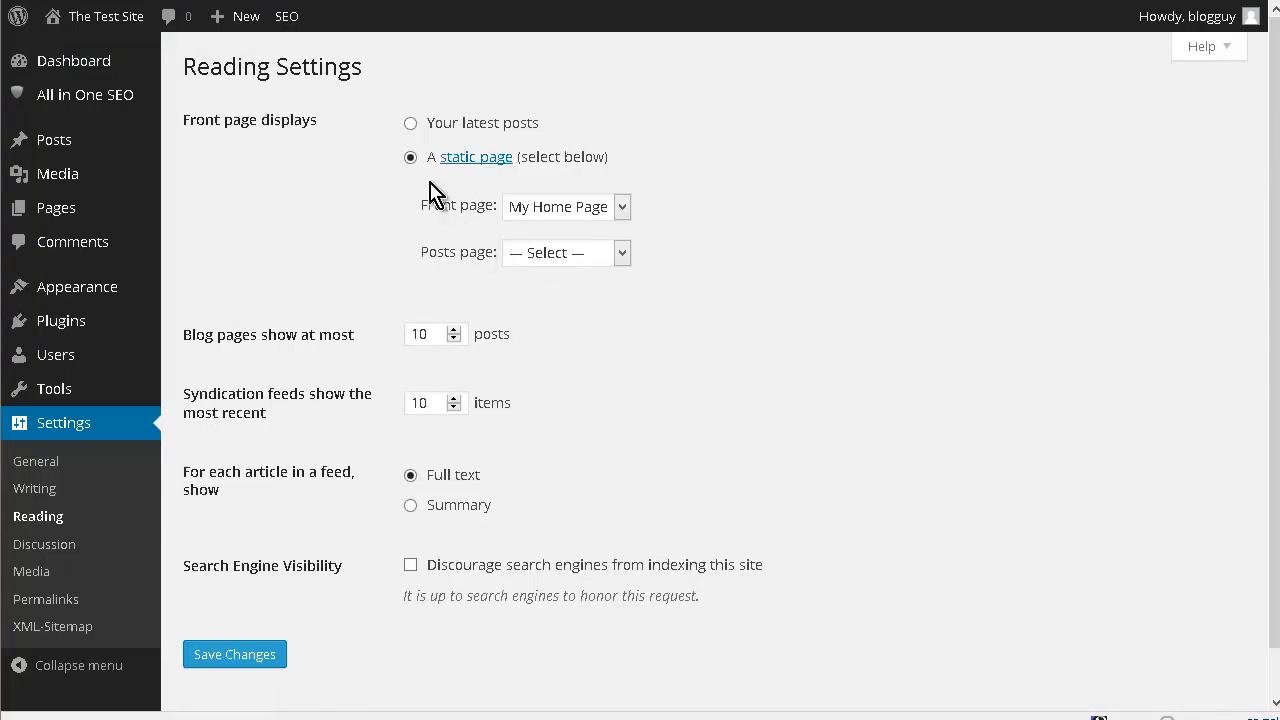
click(410, 123)
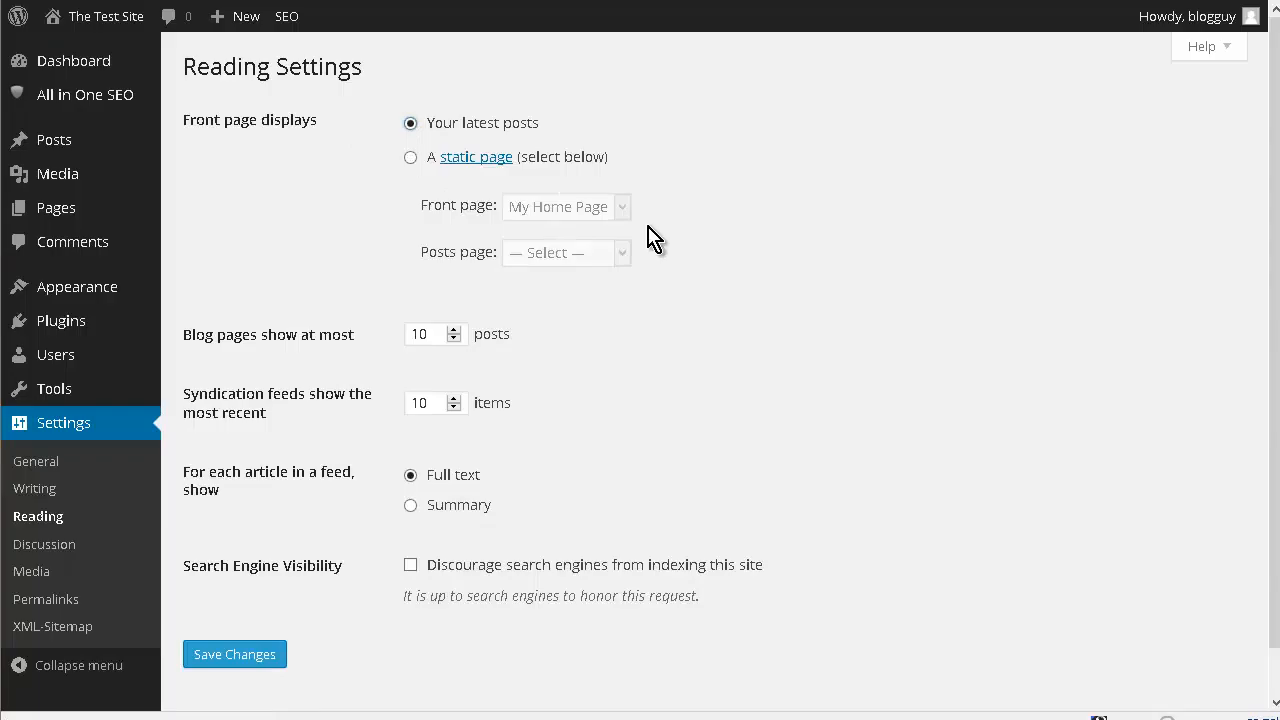
click(234, 666)
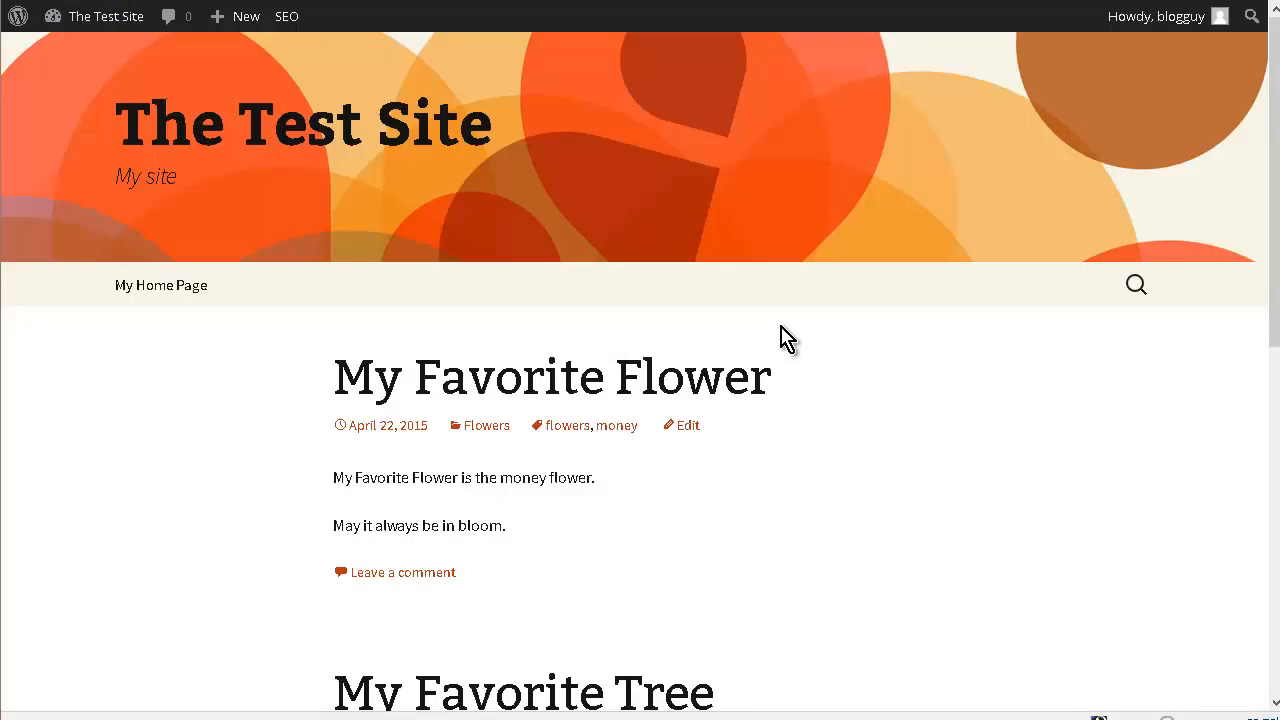
- Look through the posts listed on the front page and open "My Home Page" from the site navigation
scroll(787, 340, down, 1)
scroll(787, 340, down, 4)
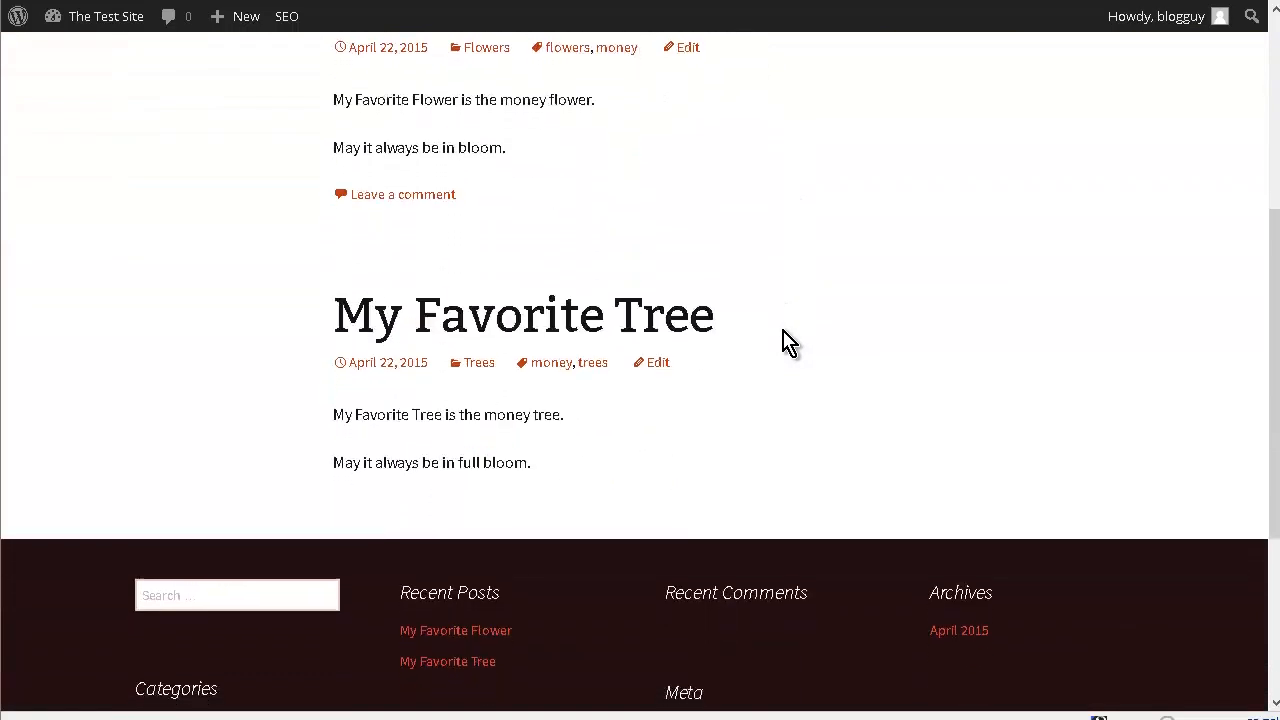
scroll(784, 333, up, 5)
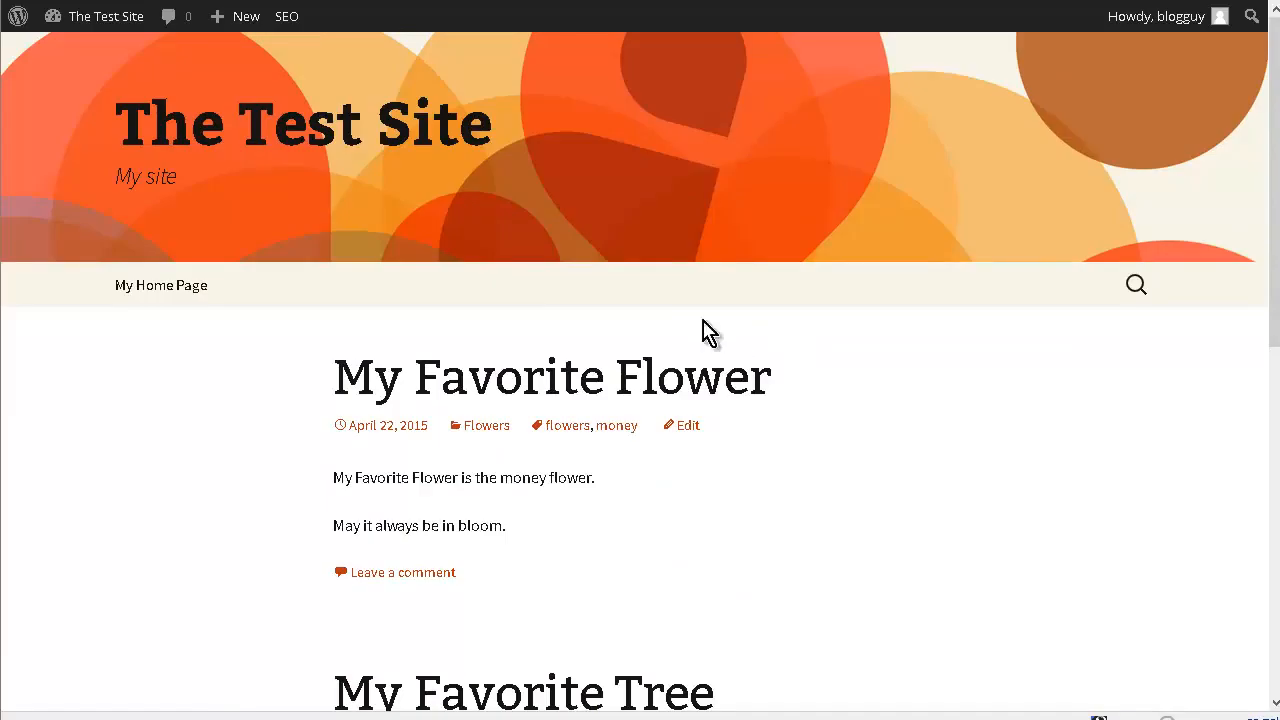
click(153, 290)
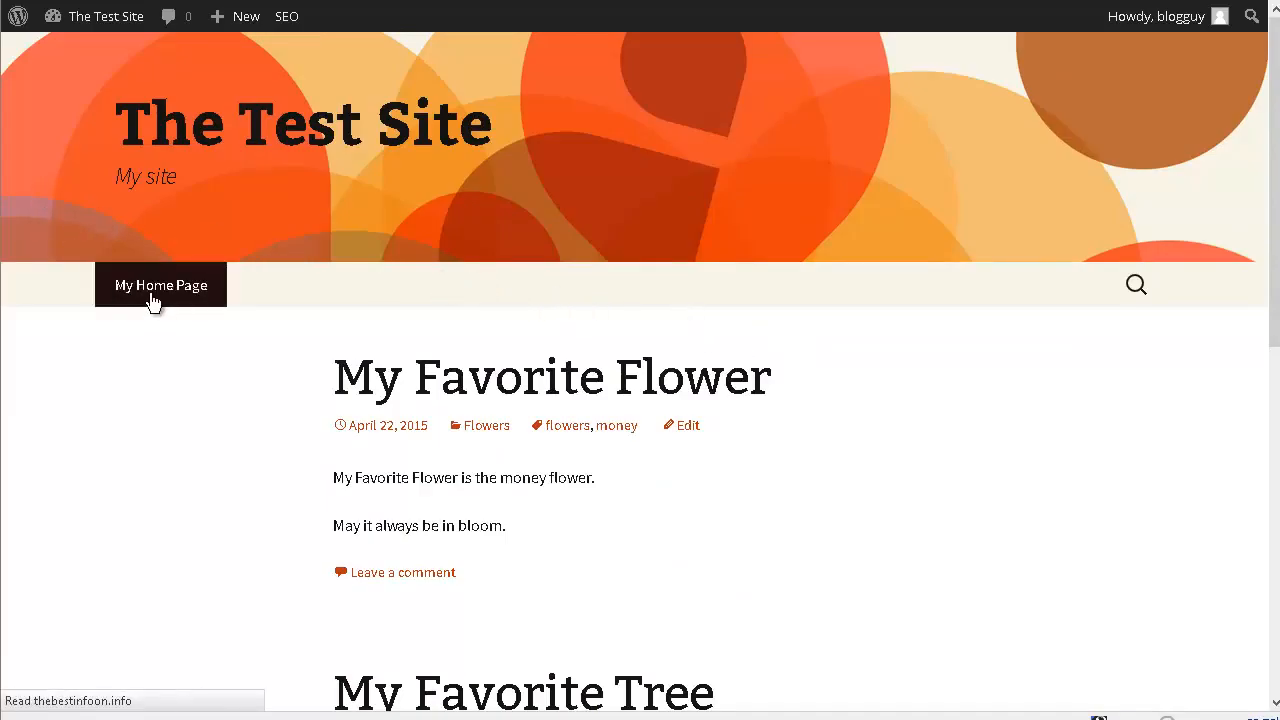
- Open the site's widget settings and move the Recent Posts widget from the Main Widget Area to the Secondary Widget Area
scroll(837, 431, down, 3)
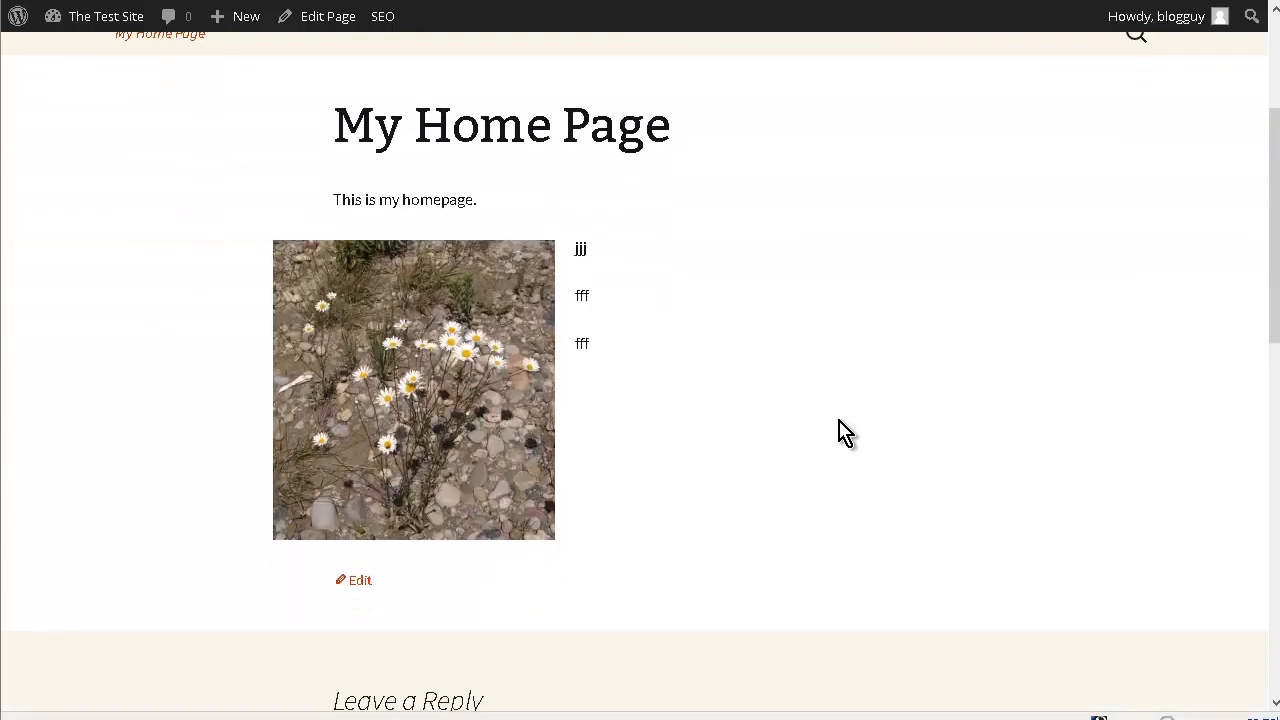
scroll(840, 431, up, 3)
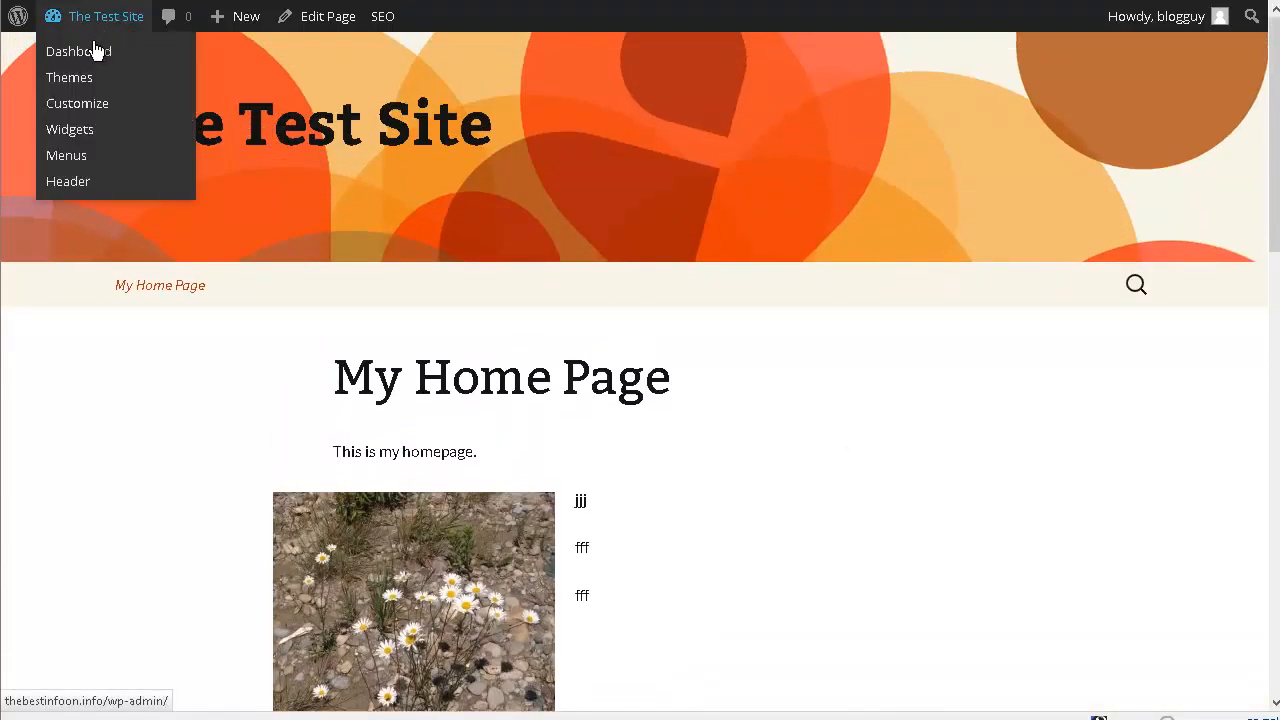
click(71, 131)
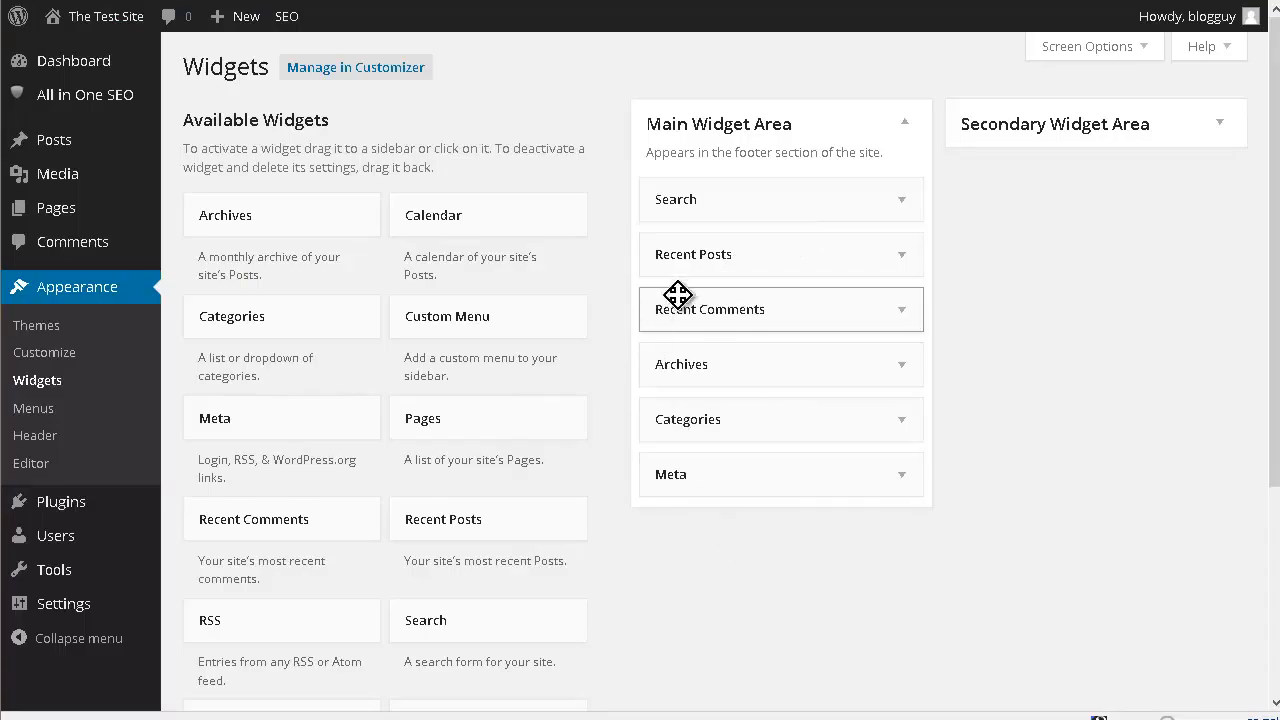
drag(704, 260, 1265, 114)
click(1223, 126)
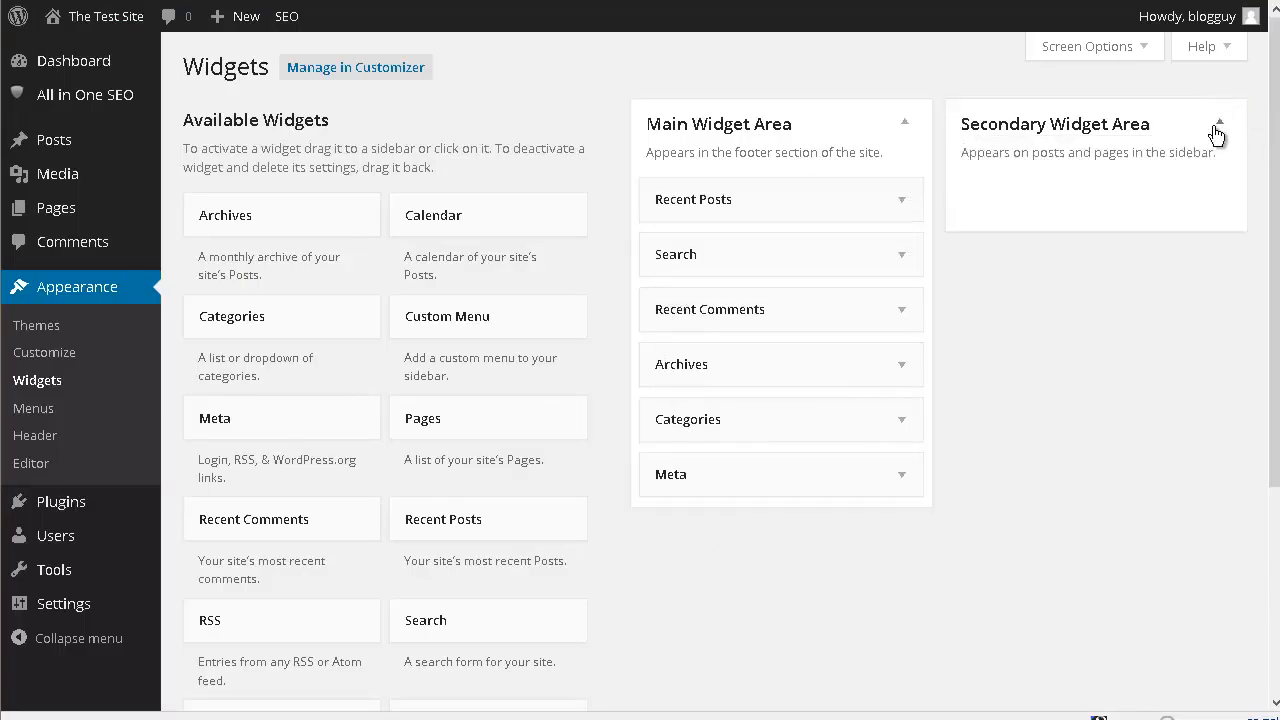
drag(715, 202, 1020, 196)
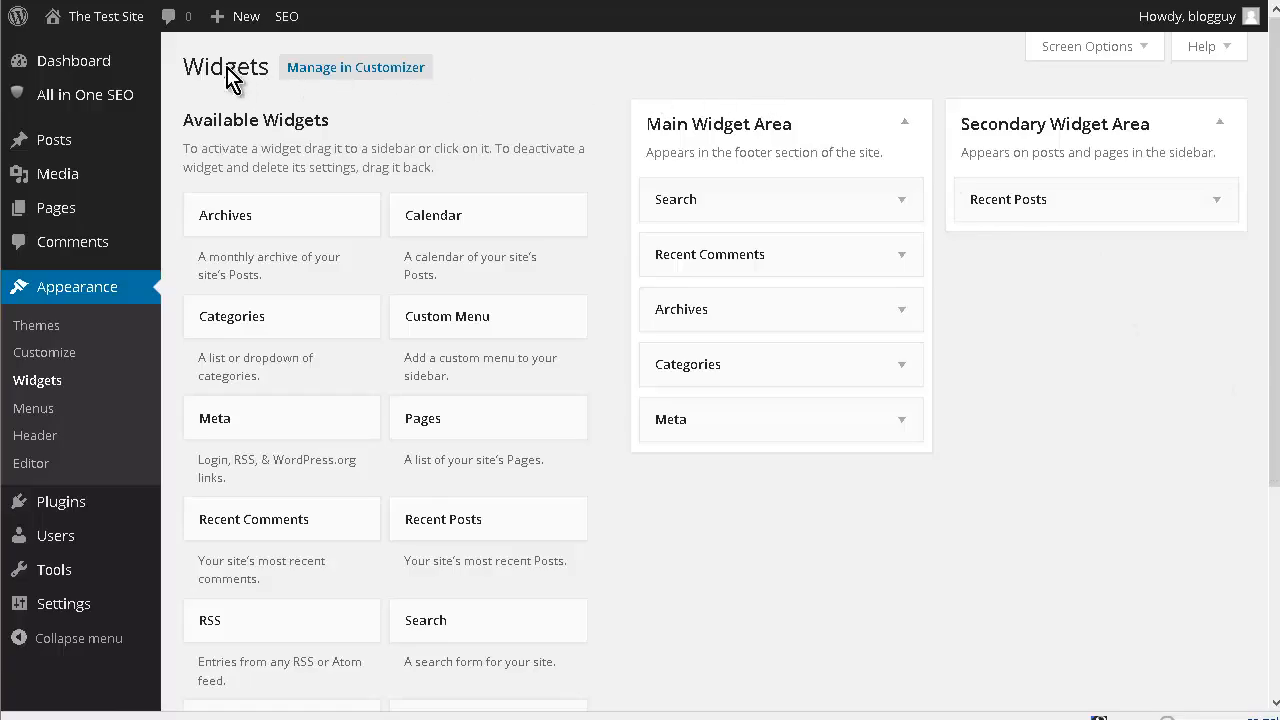
- Visit the site's front page and check the Recent Posts widget in the sidebar
mouse_move(127, 22)
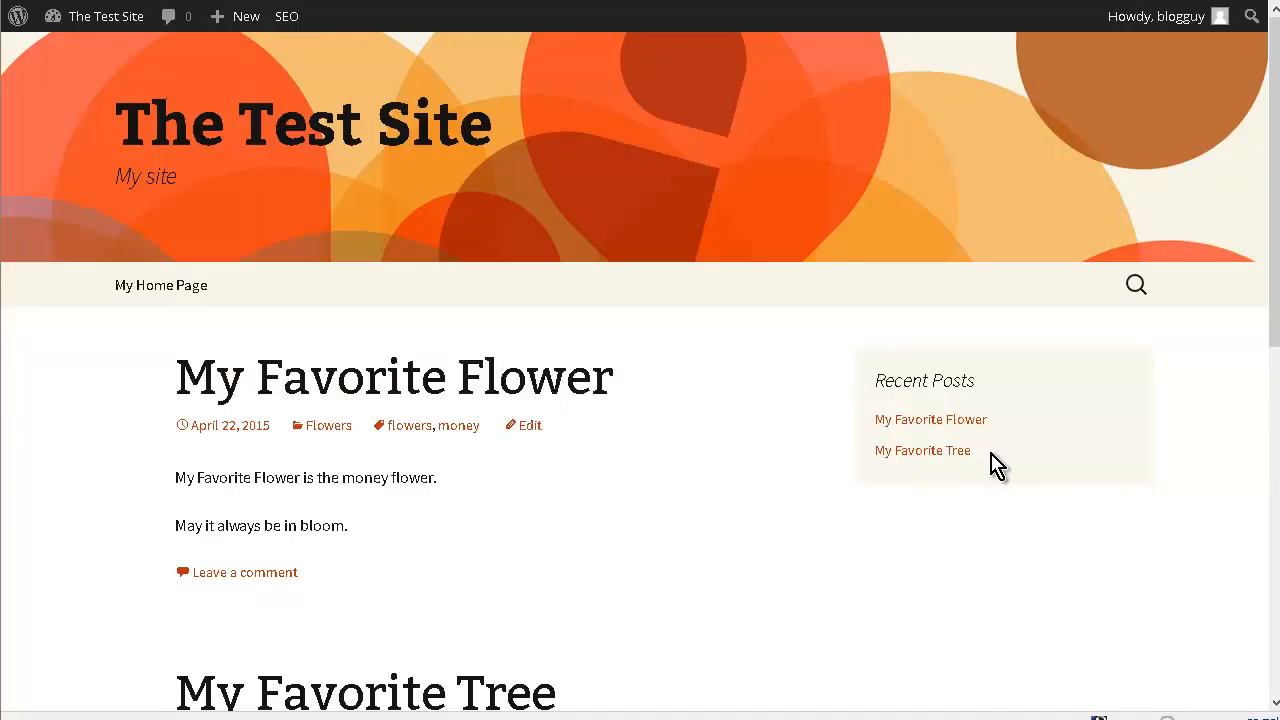
scroll(997, 465, down, 2)
scroll(997, 465, down, 5)
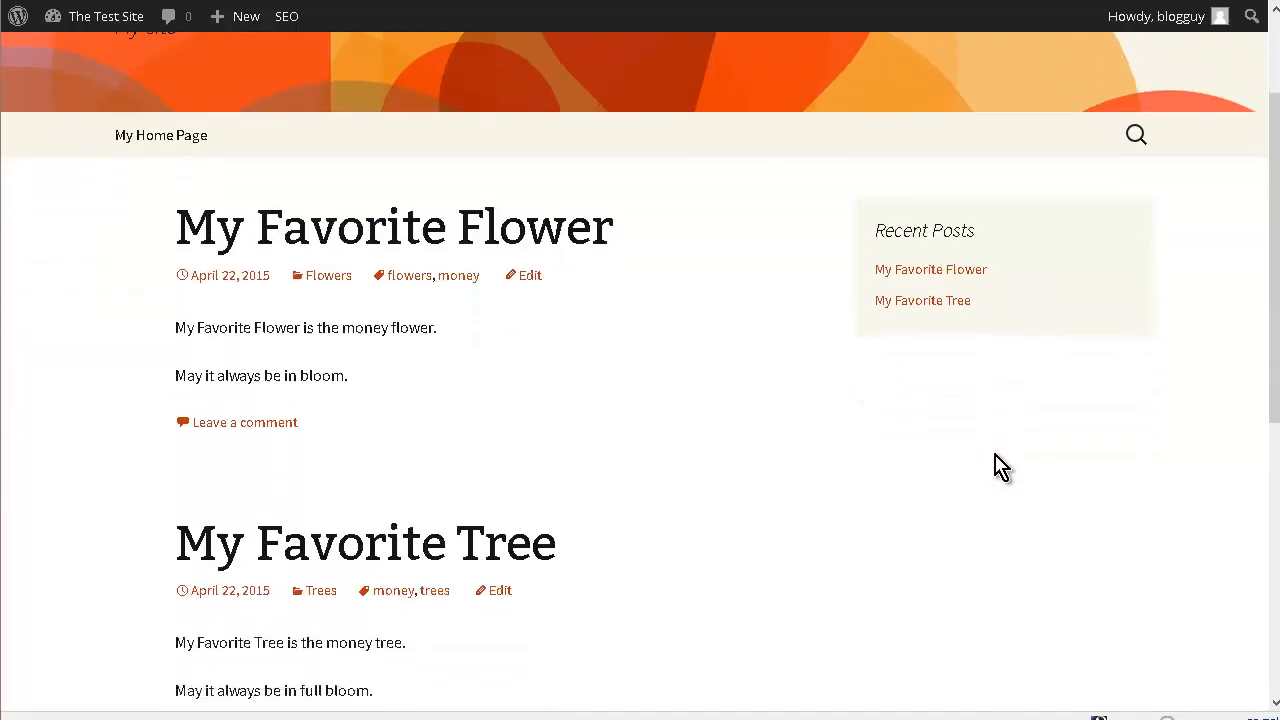
scroll(1003, 466, up, 7)
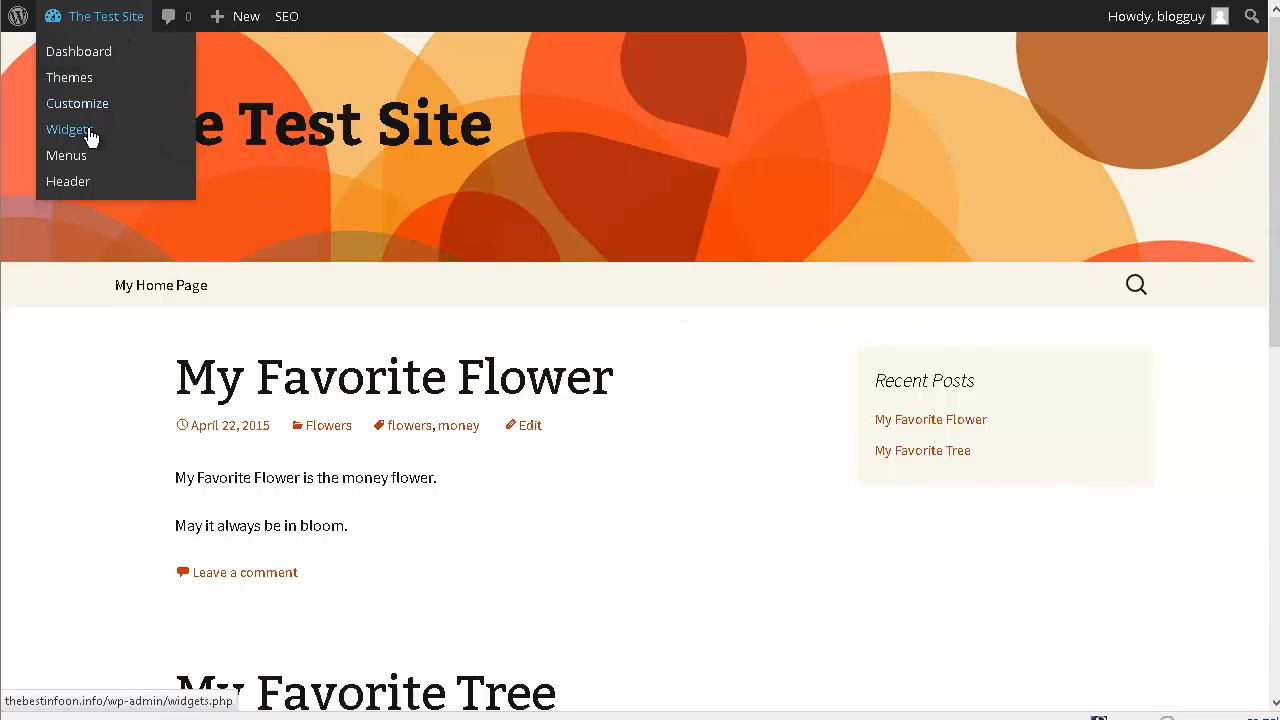
- Return to the widget settings and move the Search widget into the Secondary Widget Area, placing it above Recent Posts
click(151, 157)
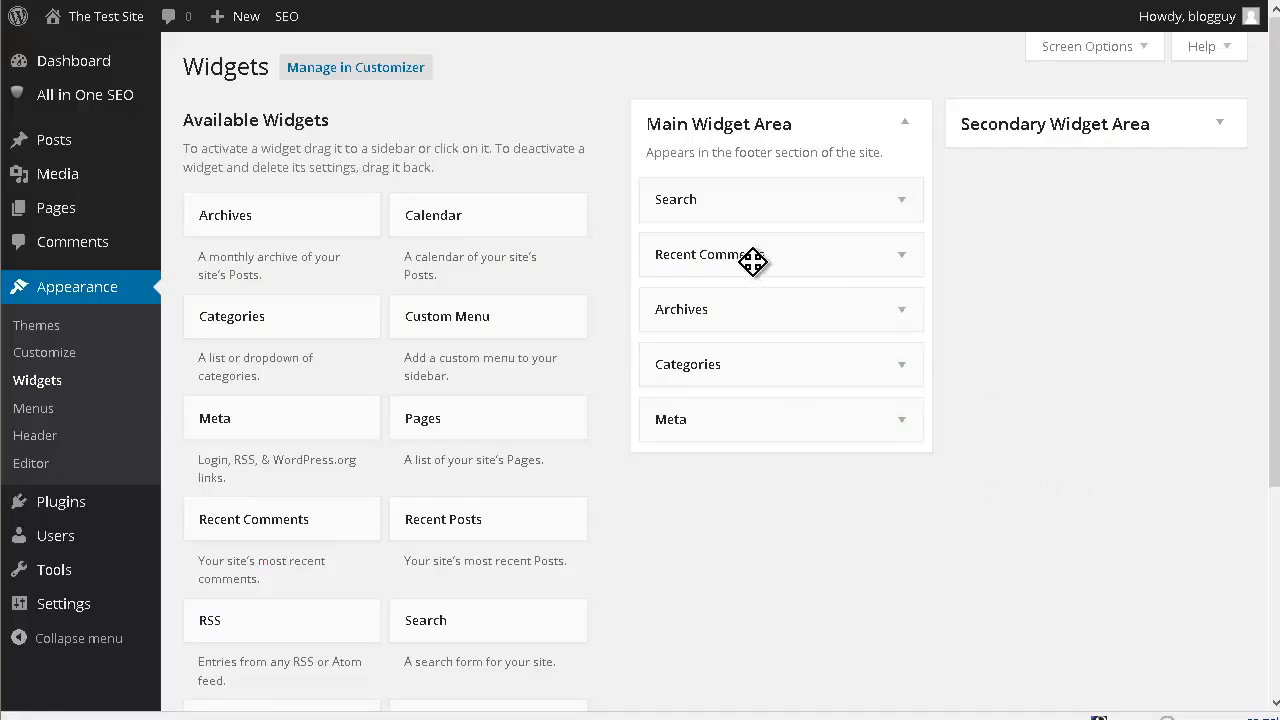
click(681, 205)
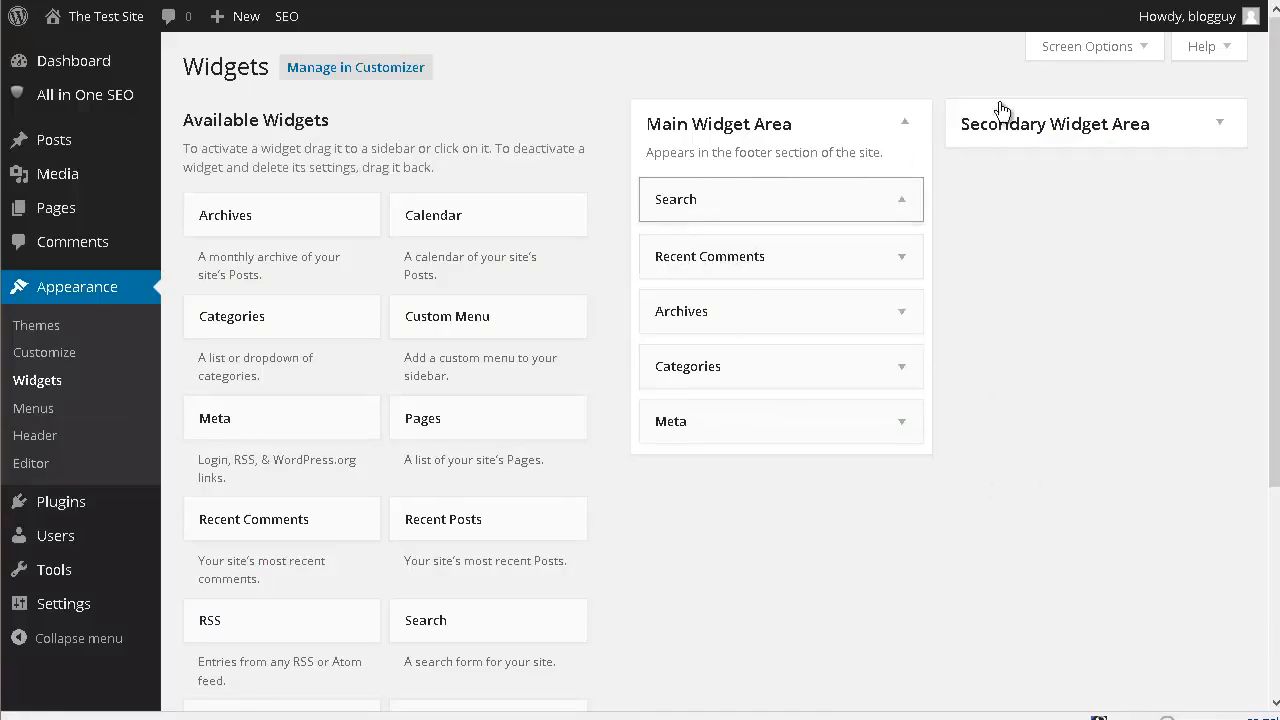
click(1220, 125)
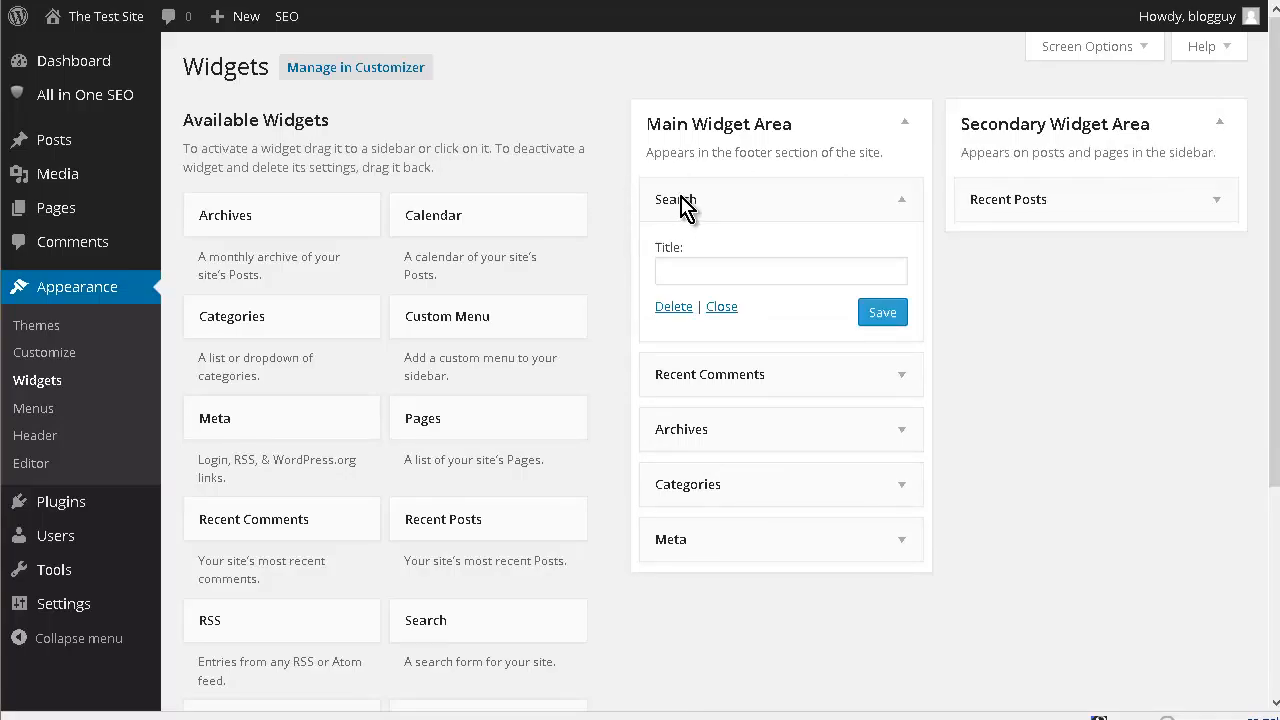
drag(749, 200, 1017, 252)
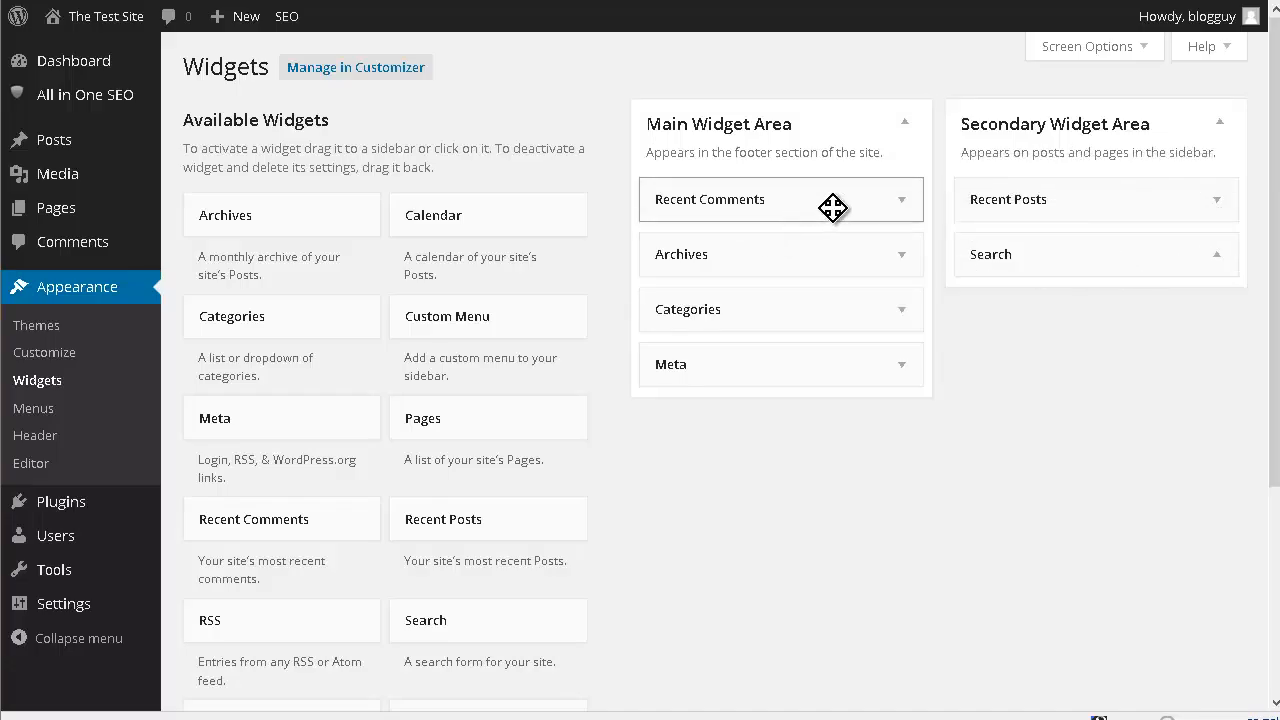
drag(1043, 254, 1062, 280)
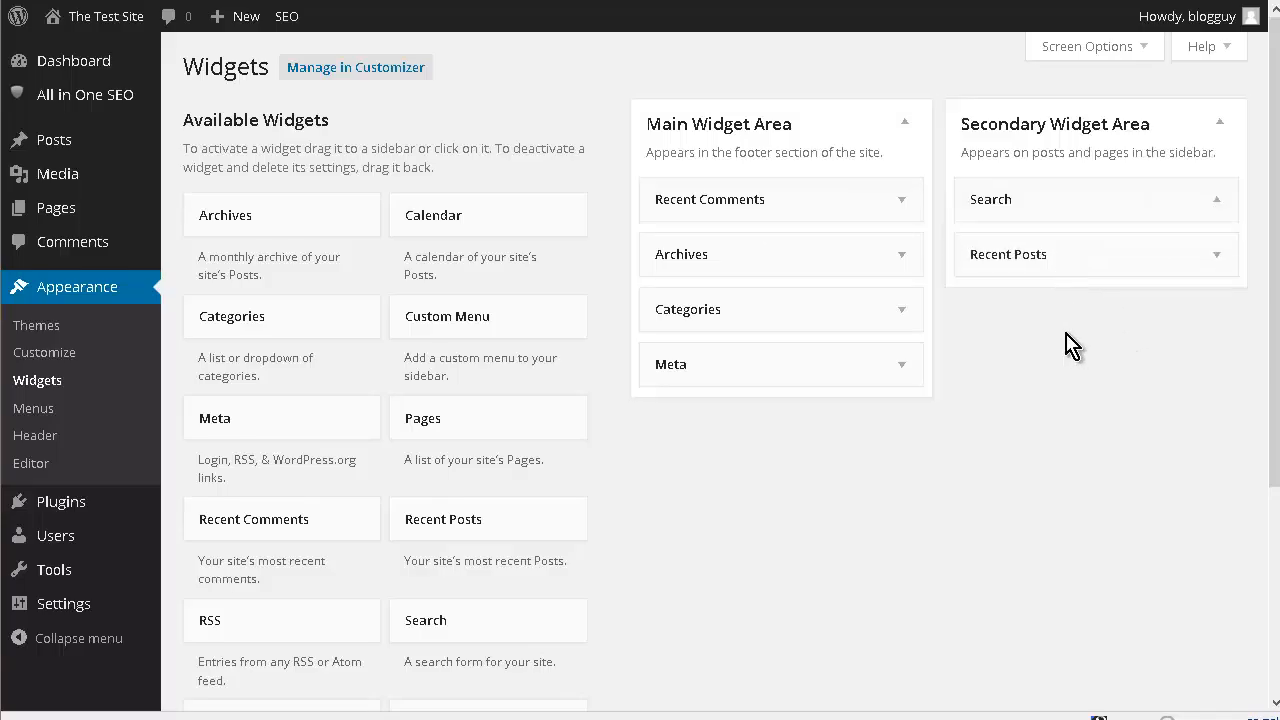
- Move the Archives, Categories and Recent Comments widgets below Recent Posts in the Secondary Widget Area, and remove the Meta widget
drag(697, 254, 1092, 326)
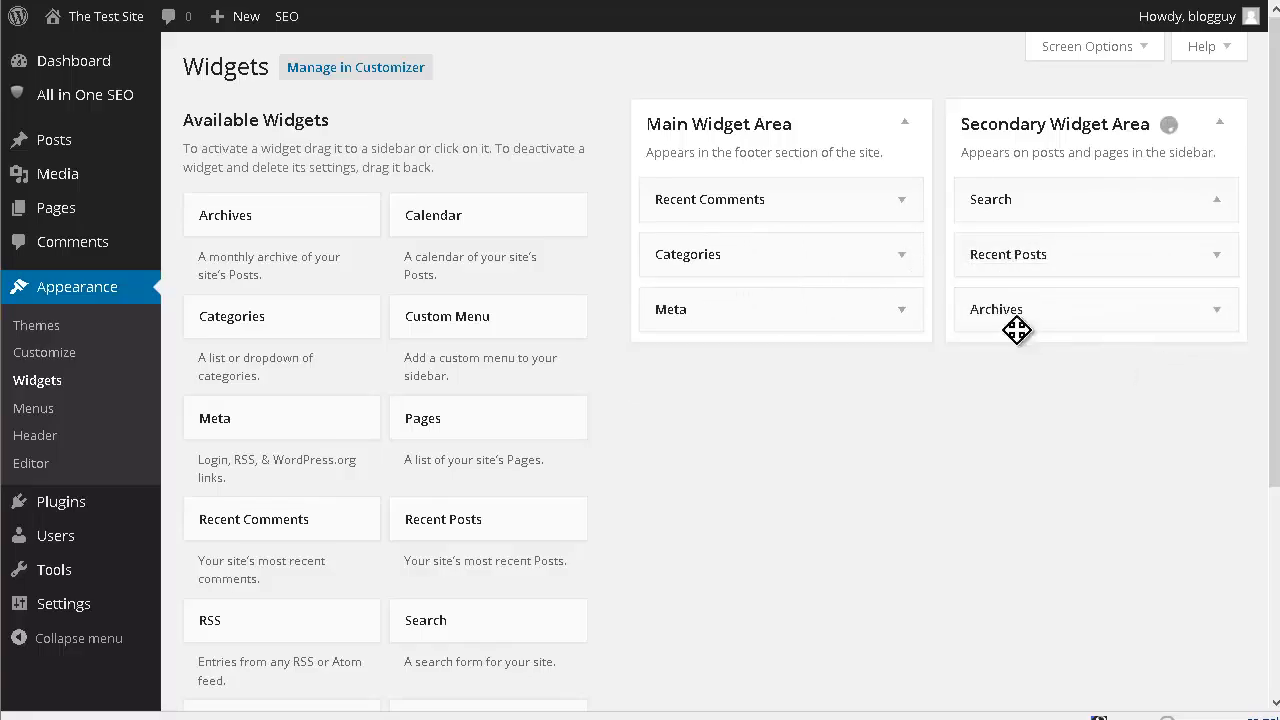
drag(749, 274, 1214, 380)
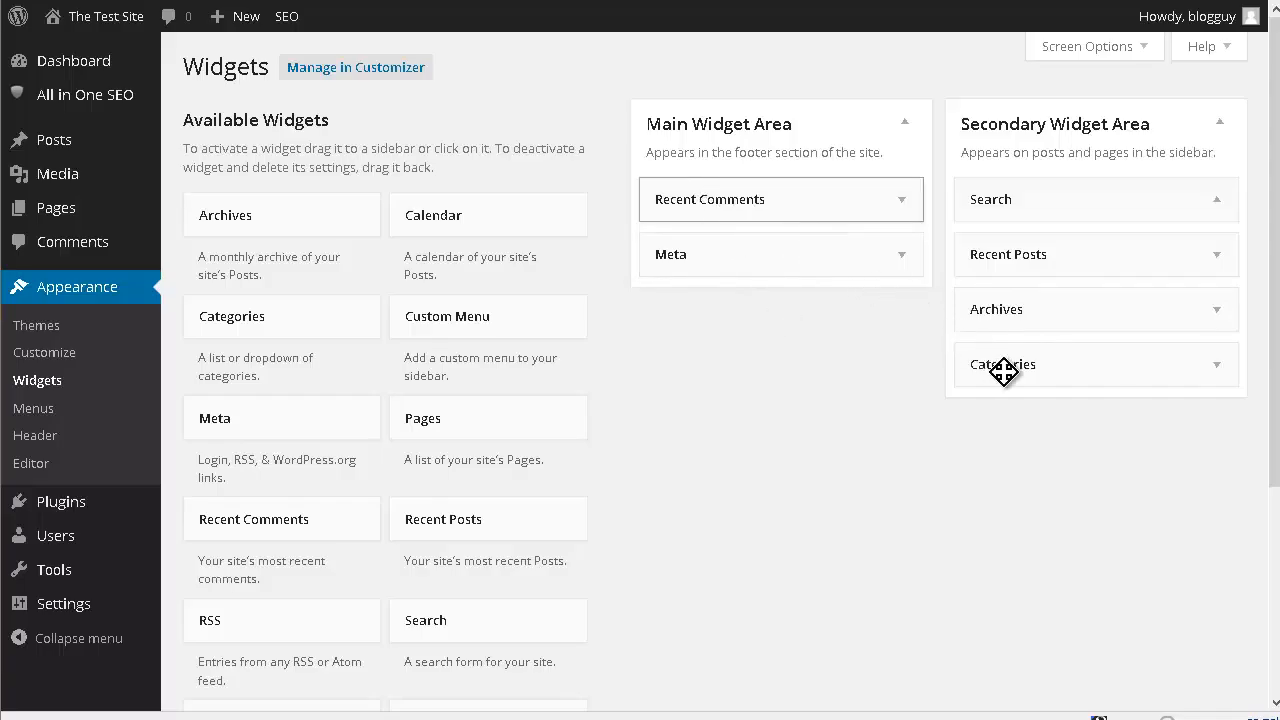
drag(716, 202, 1004, 374)
drag(714, 206, 367, 328)
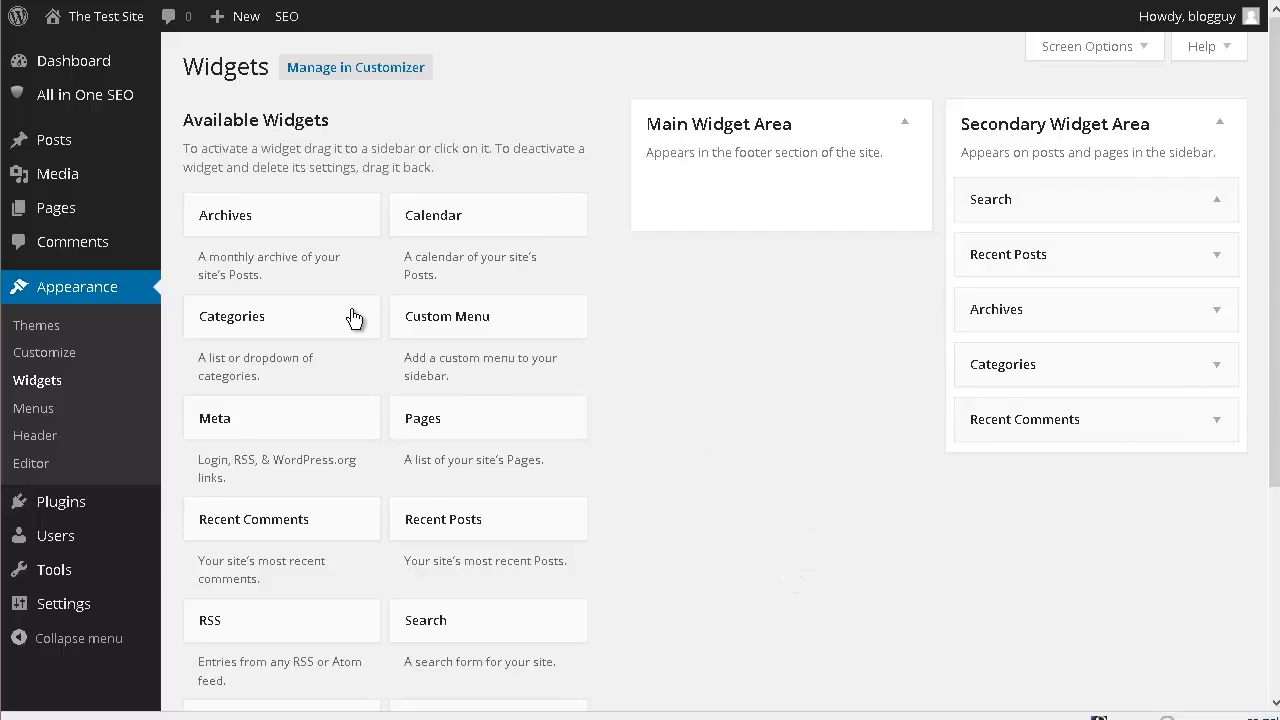
- Add a Tag Cloud widget to the Secondary Widget Area below Recent Comments
scroll(543, 357, down, 3)
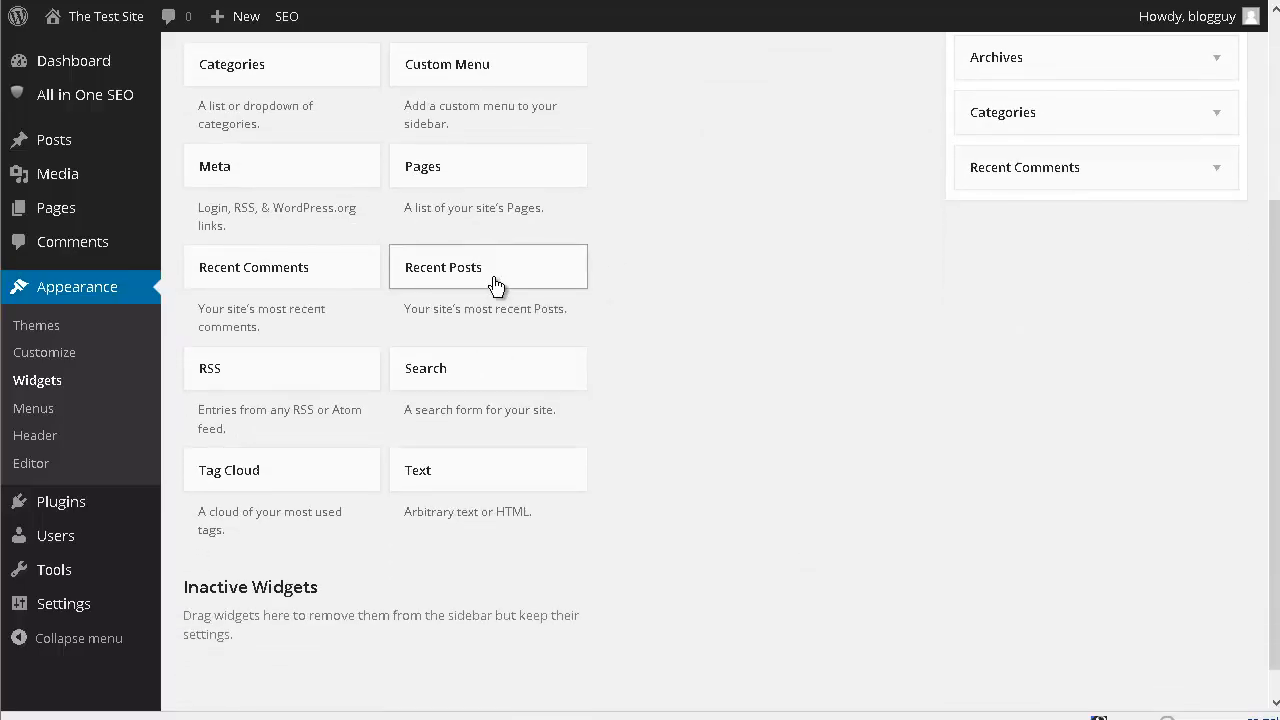
scroll(498, 288, down, 1)
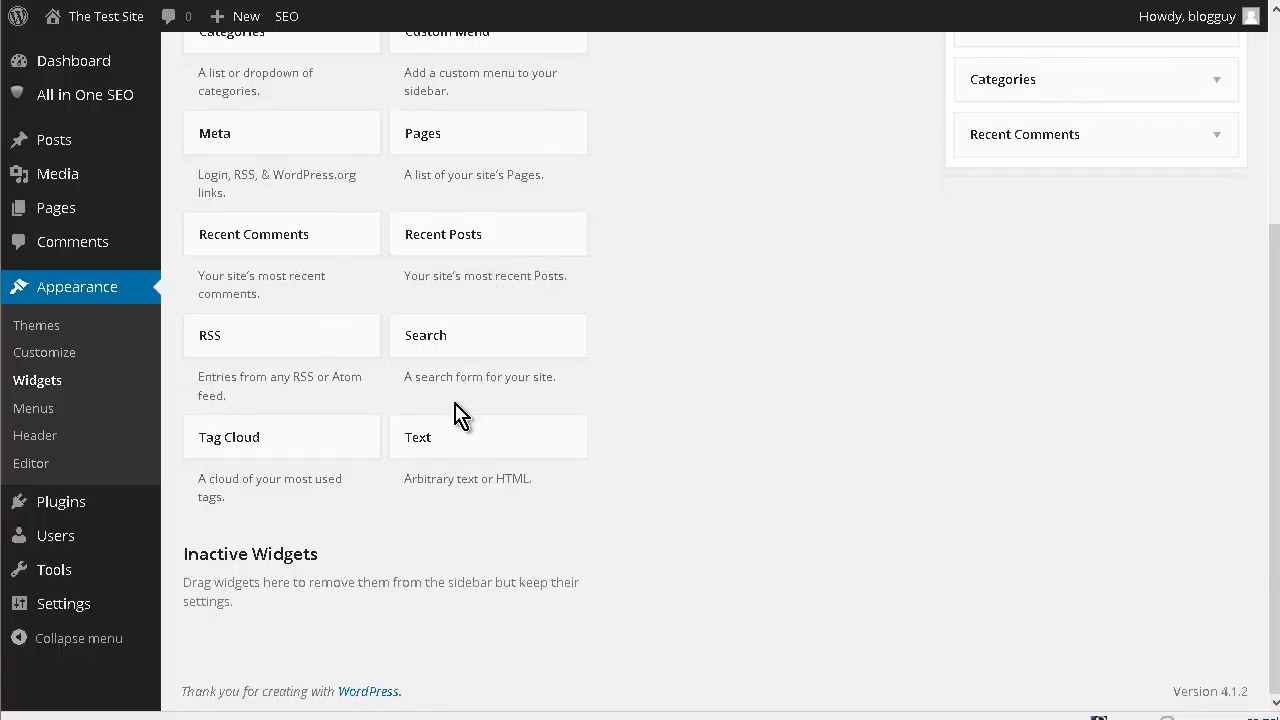
drag(320, 444, 1046, 197)
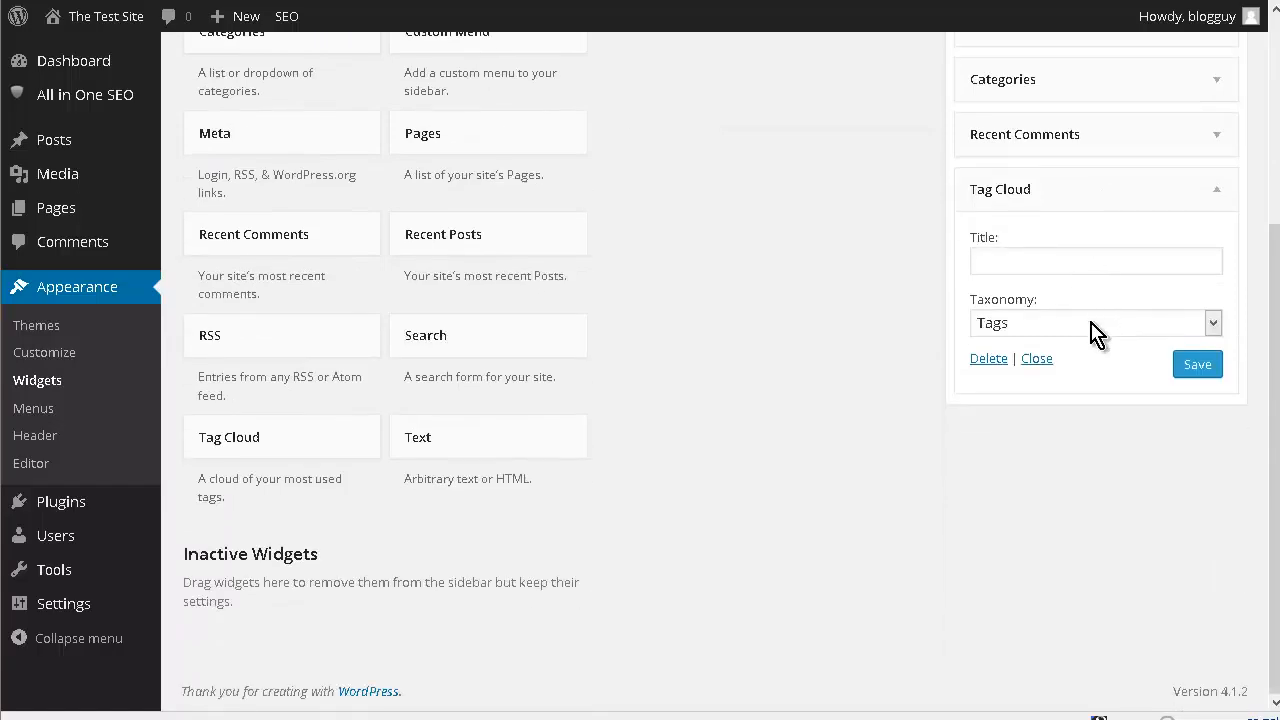
- Review the options of the Archives widget in the Secondary Widget Area and collapse them again
scroll(1097, 333, up, 3)
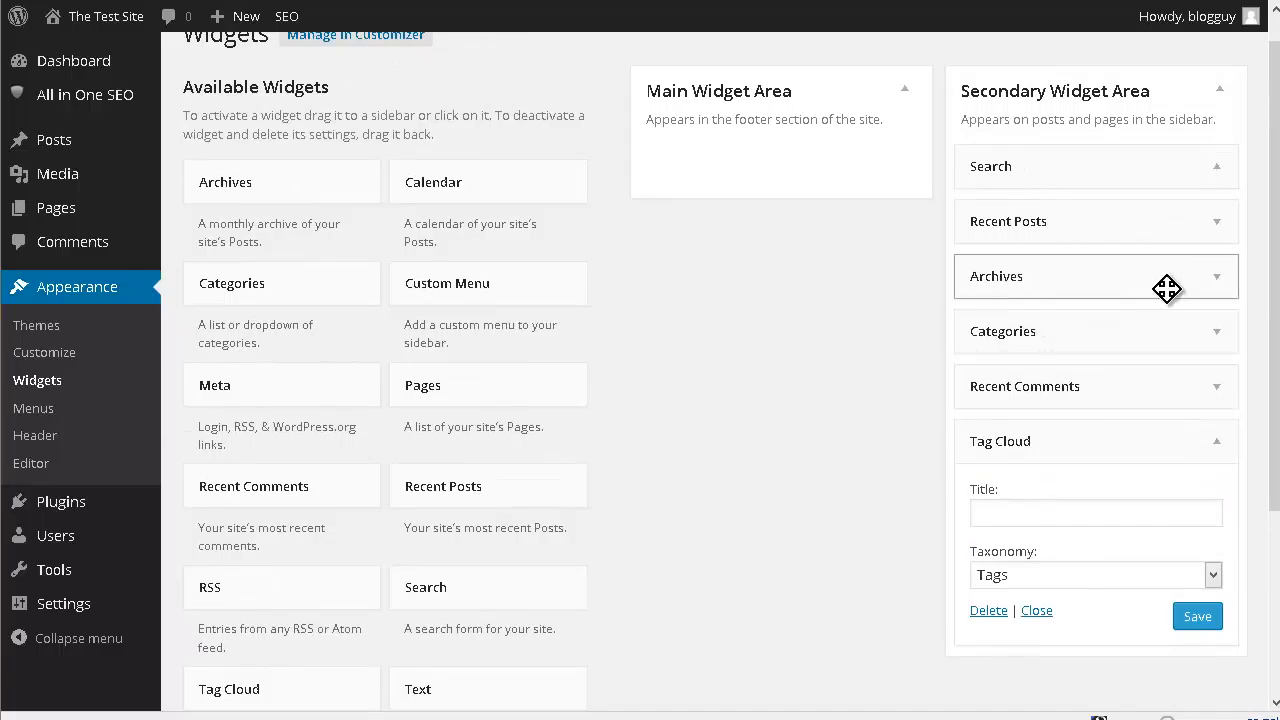
click(1220, 283)
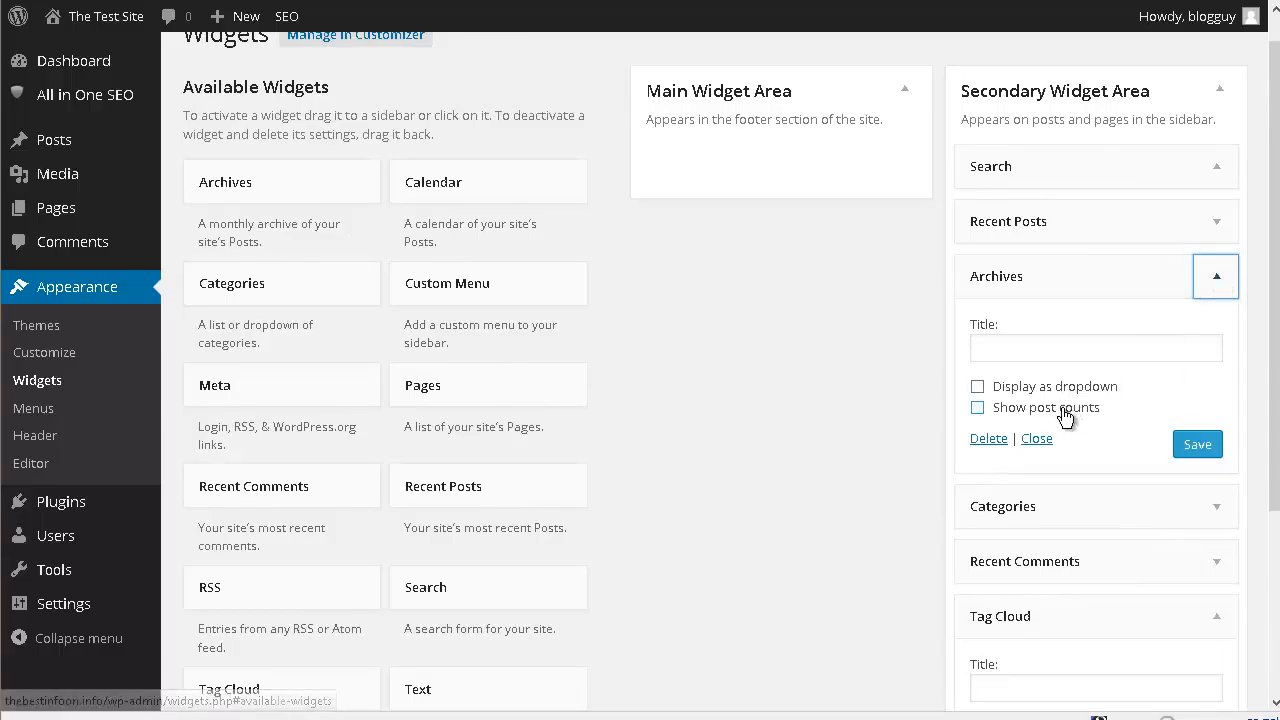
click(1222, 283)
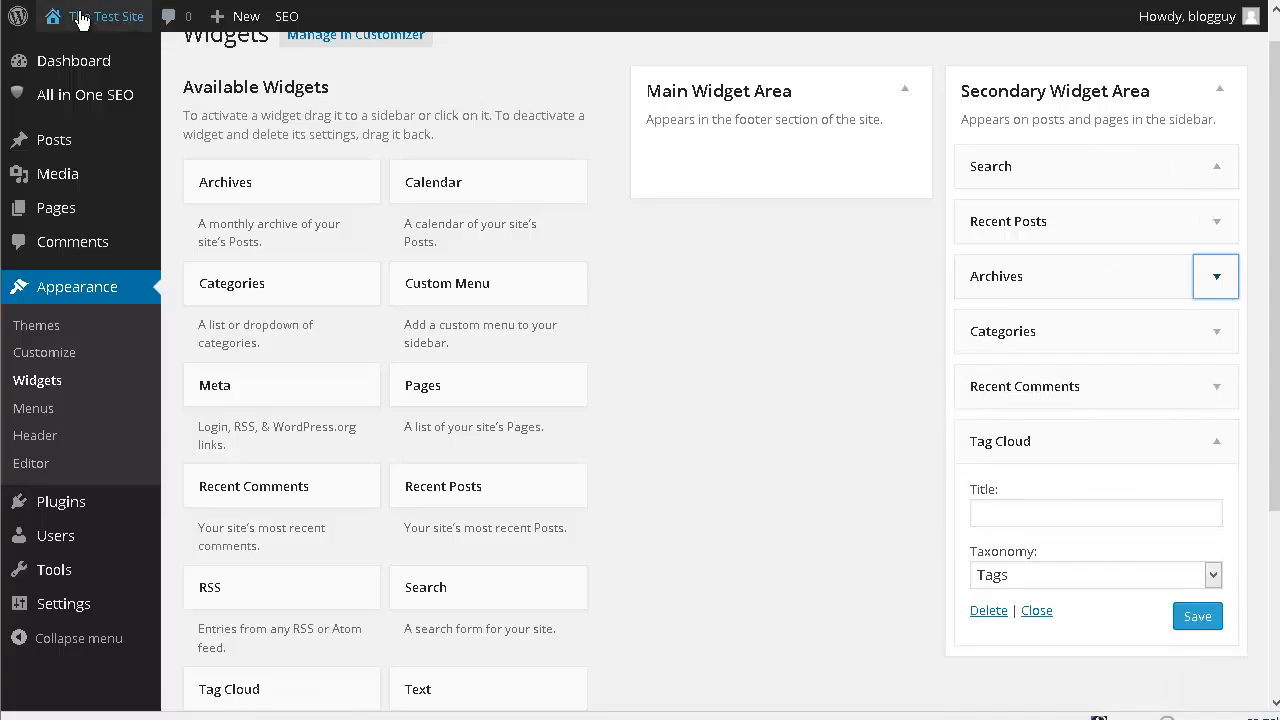
- Visit the site's front page and look through all the widgets in the sidebar
mouse_move(100, 16)
click(66, 46)
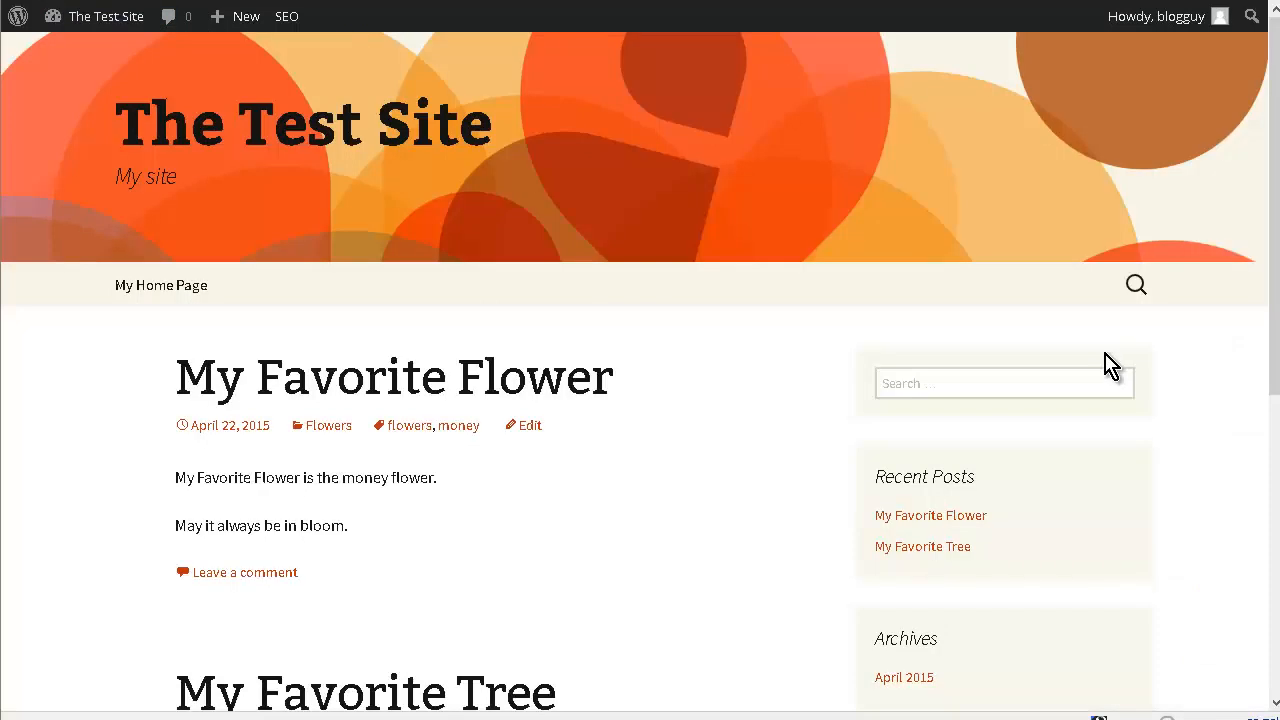
scroll(1110, 365, down, 5)
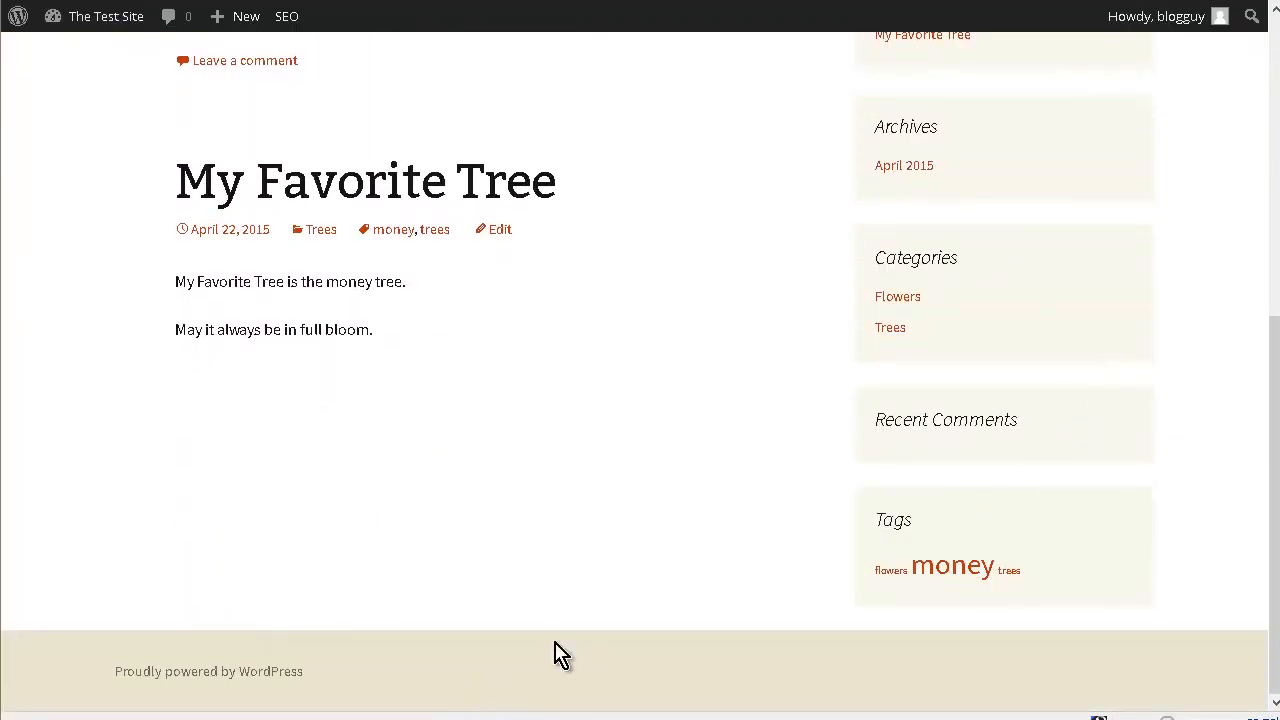
scroll(1023, 452, up, 5)
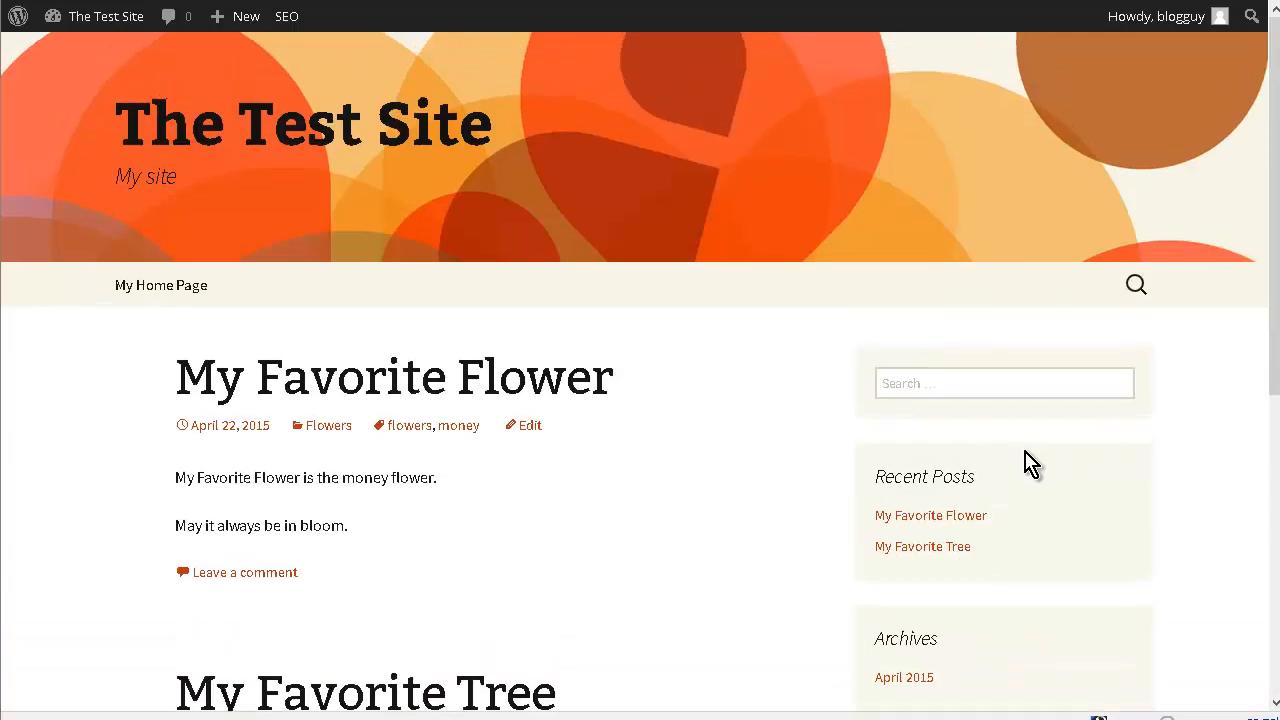